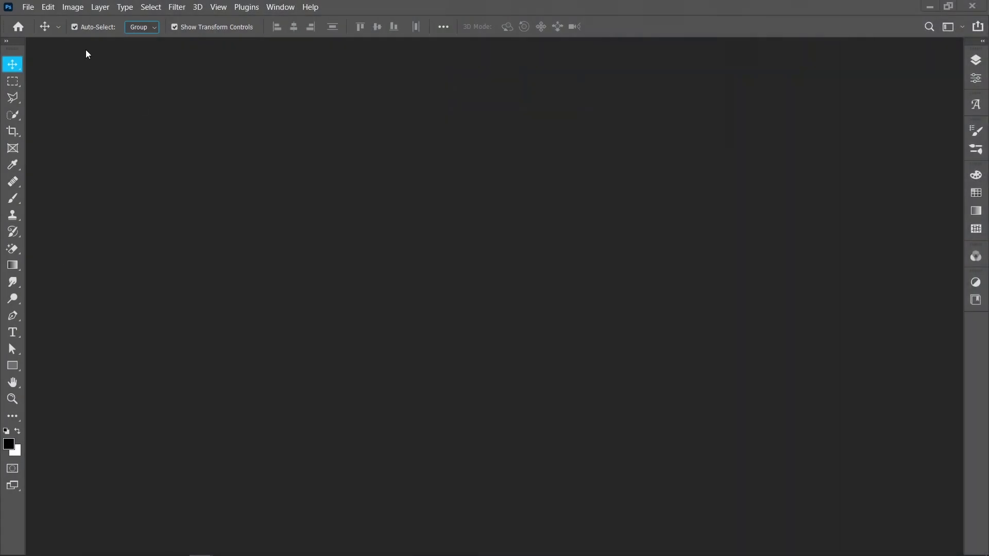
# - Create the 1080×1080 px graphic design services document from the Custom preset
pyautogui.click(29, 7)
pyautogui.click(36, 19)
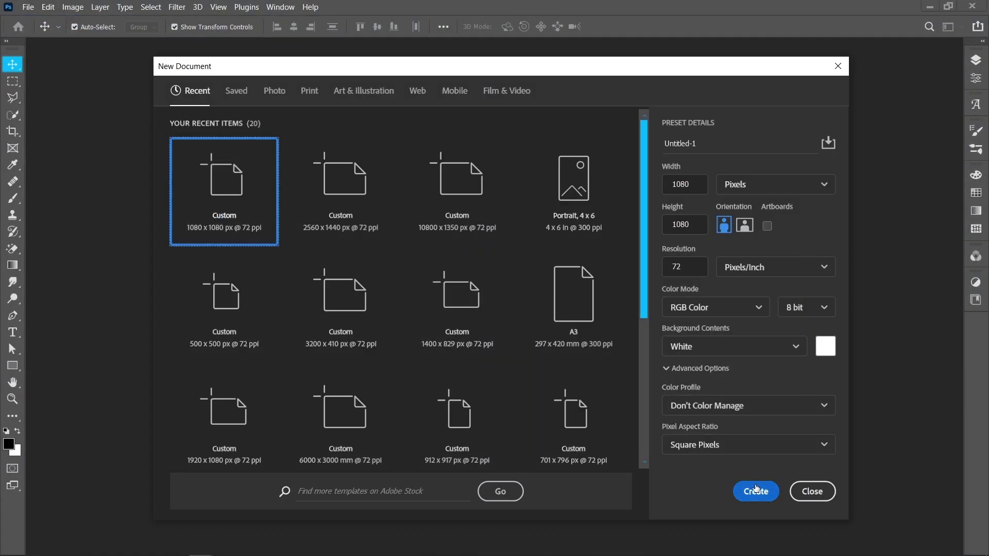
pyautogui.click(754, 491)
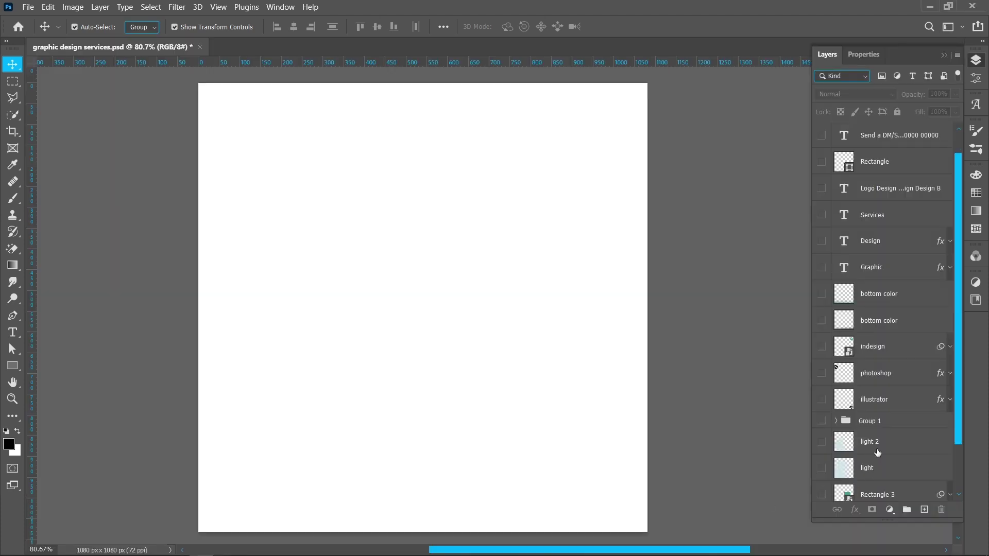
pyautogui.scroll(-3, 877, 453)
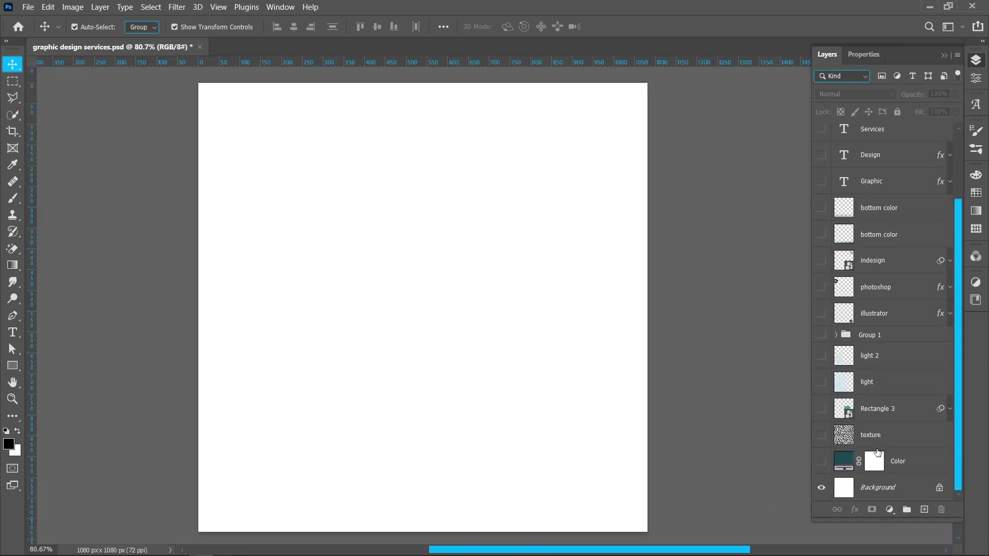
# - Show the Color fill layer and confirm its colour is 1d4851
pyautogui.click(822, 462)
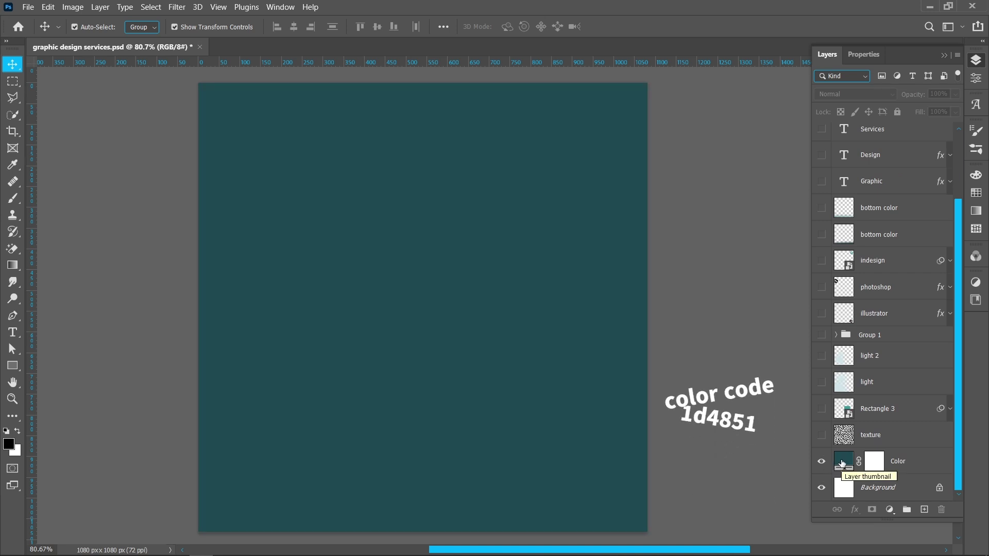
pyautogui.doubleClick(842, 463)
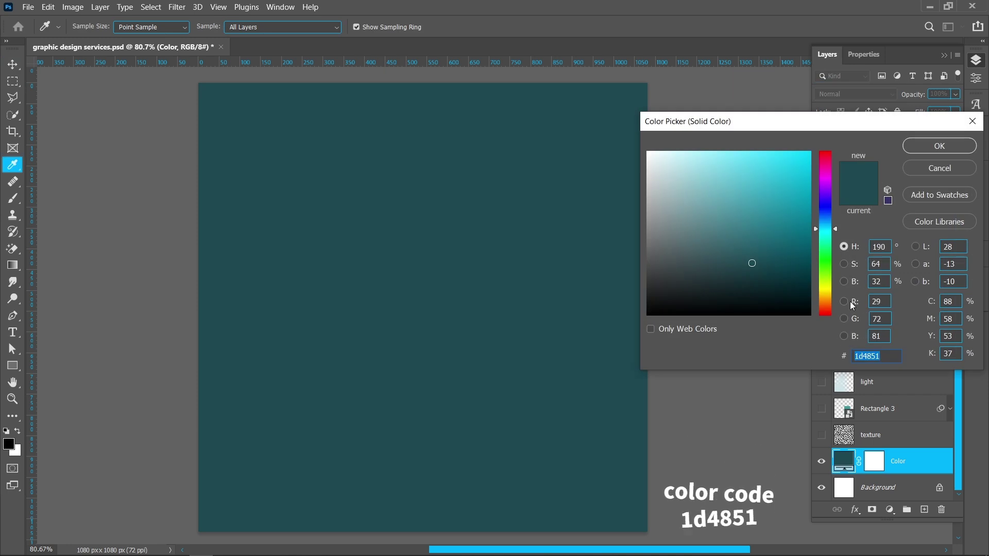
pyautogui.click(939, 145)
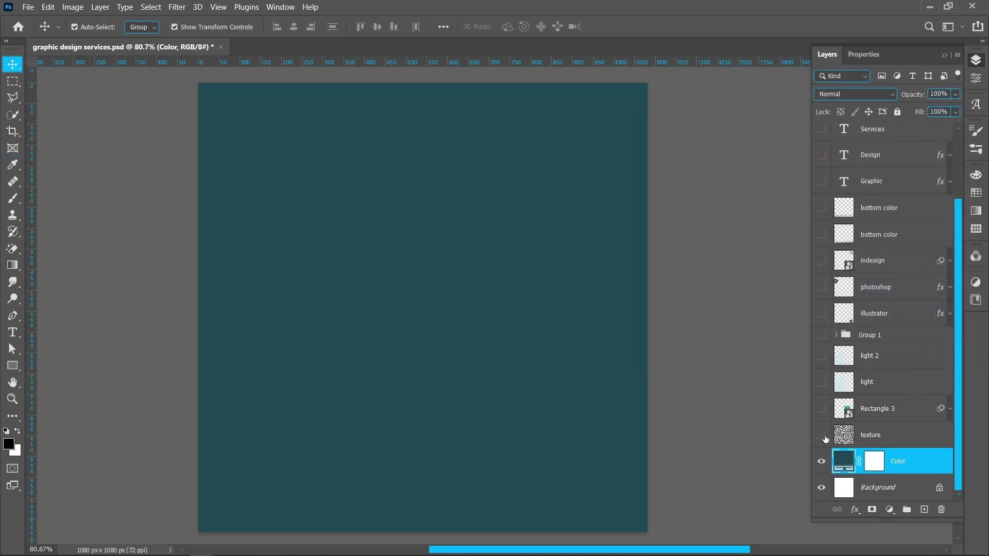
# - Show the texture layer and blend it at Multiply with 10% opacity
pyautogui.click(886, 438)
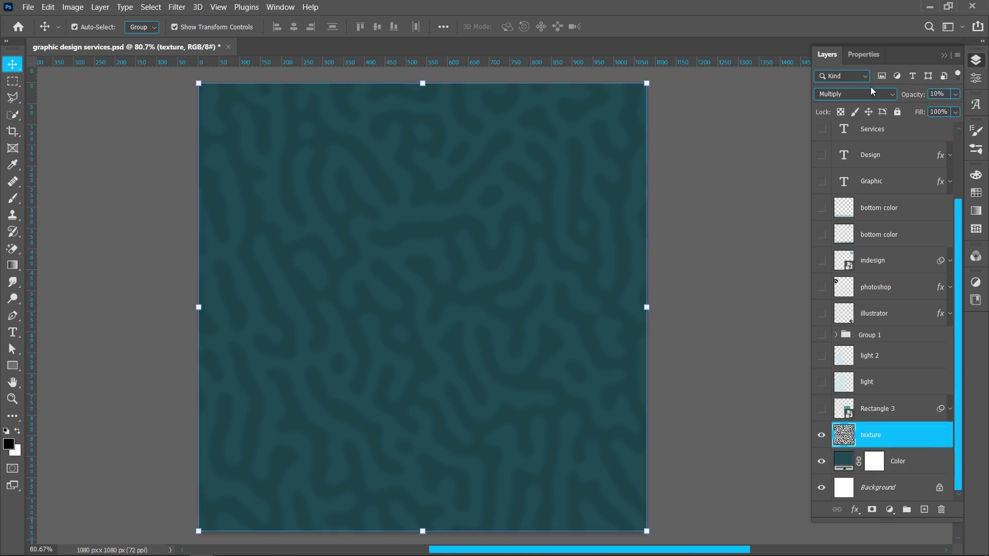
pyautogui.click(854, 93)
pyautogui.click(850, 97)
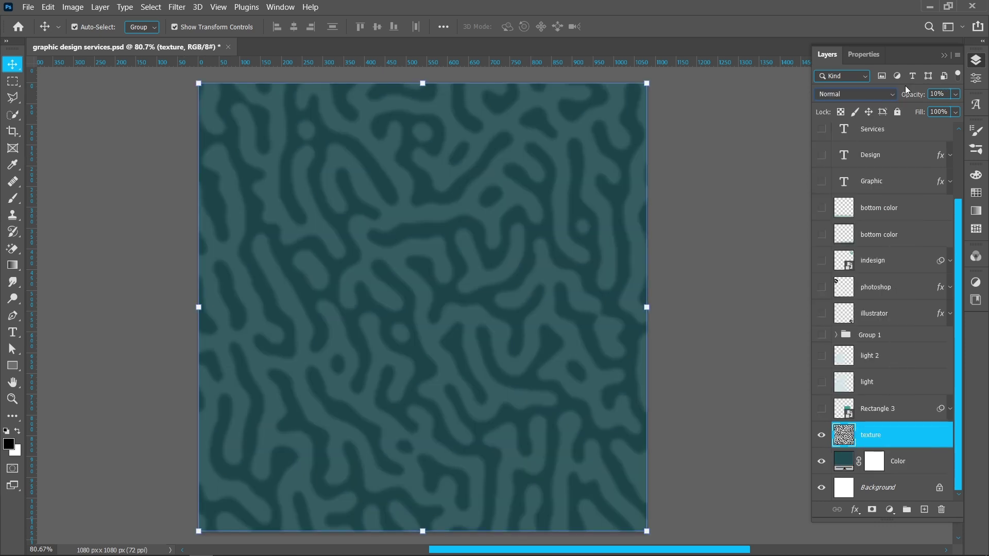
pyautogui.press('0')
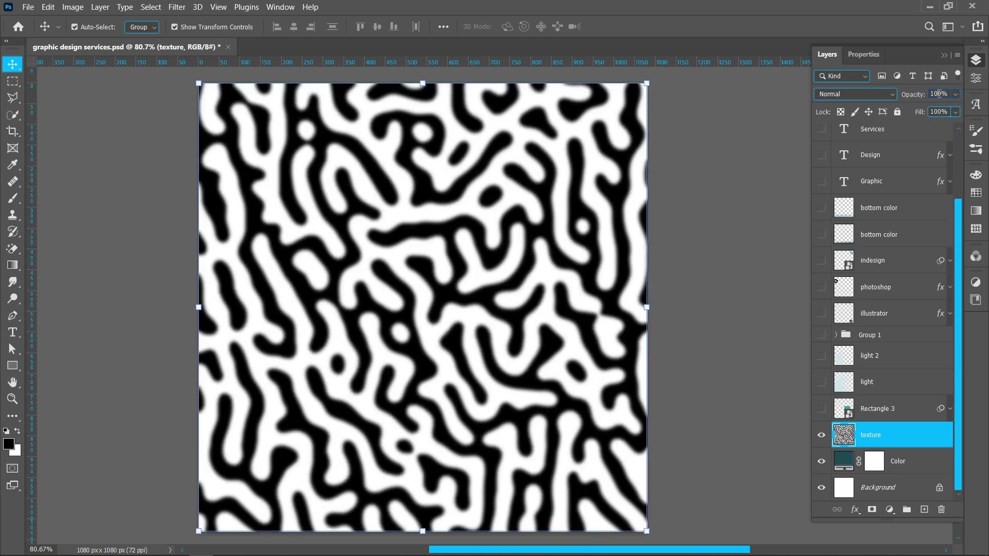
pyautogui.press('1')
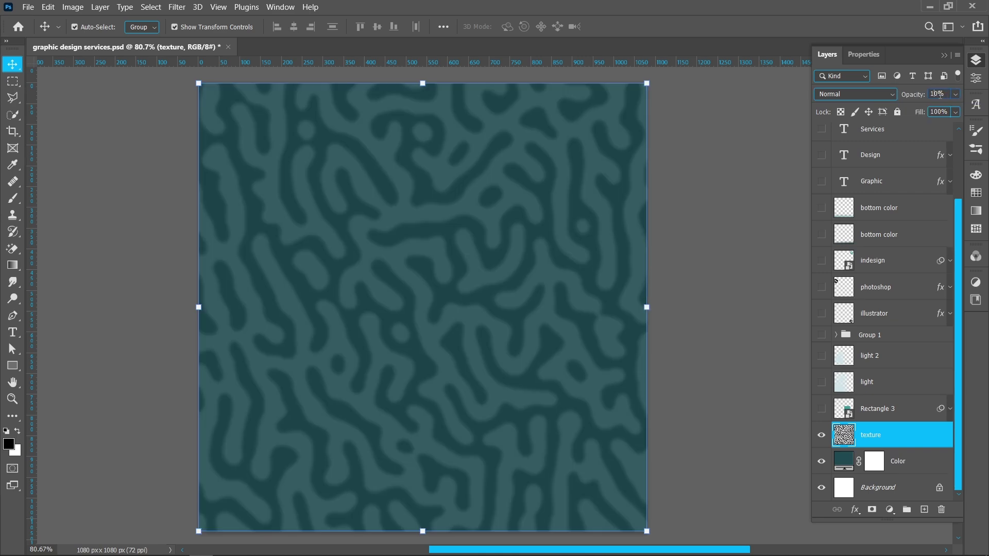
pyautogui.click(890, 97)
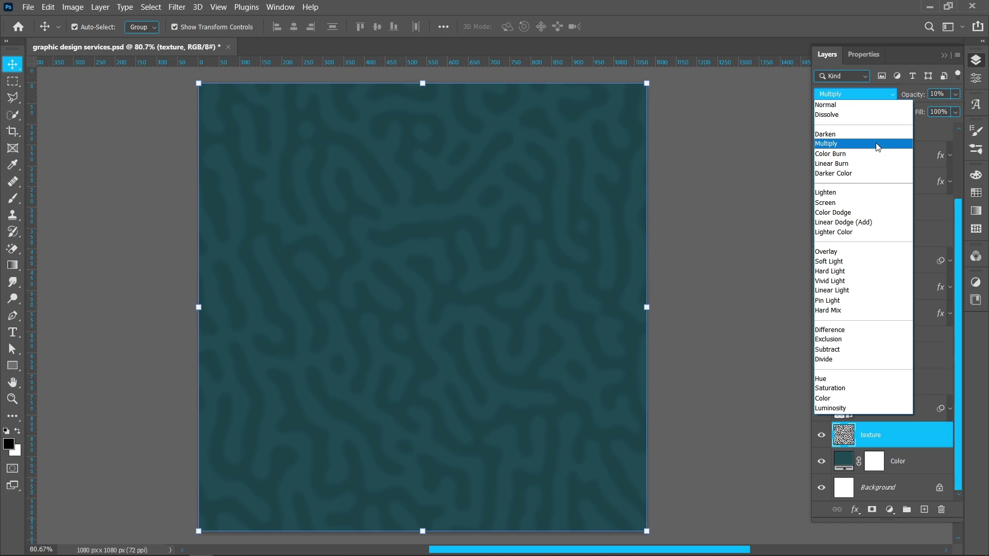
pyautogui.click(877, 144)
# - Add a 3-column, 3-row guide layout over the canvas
pyautogui.click(720, 178)
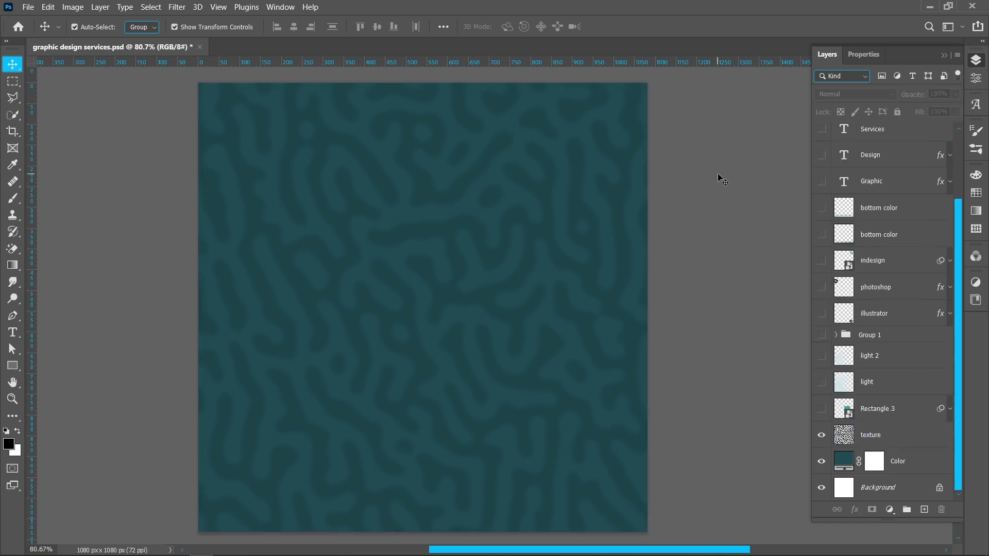
pyautogui.click(218, 7)
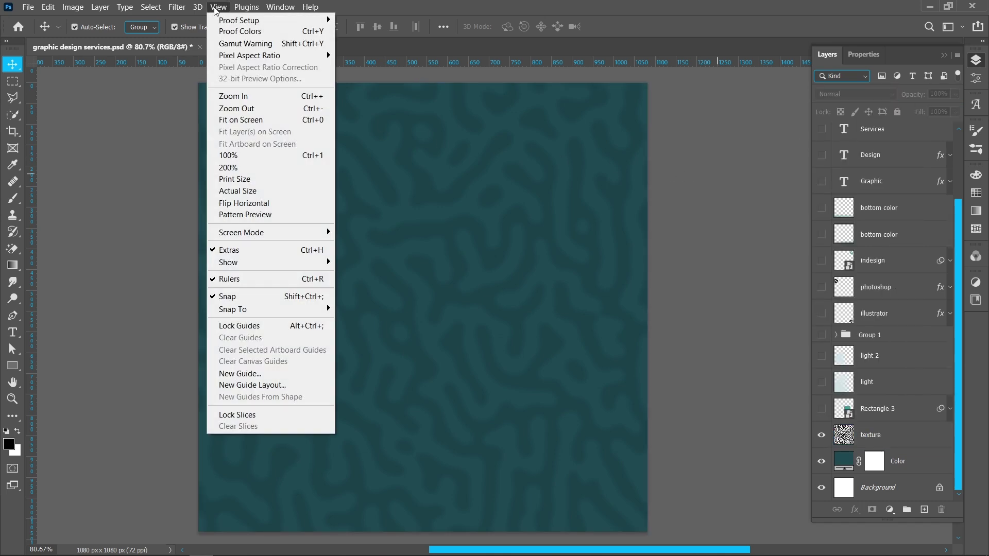
pyautogui.click(269, 385)
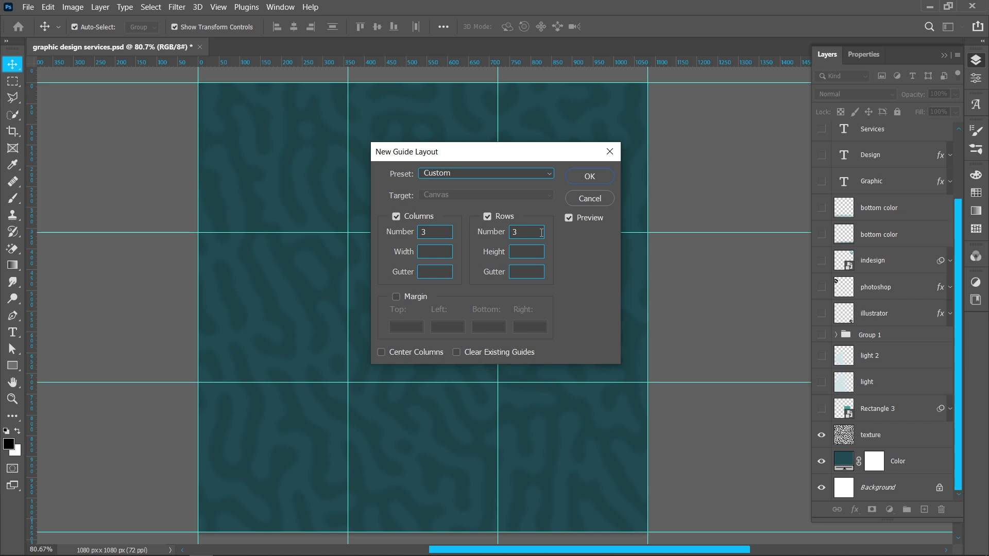
pyautogui.click(589, 177)
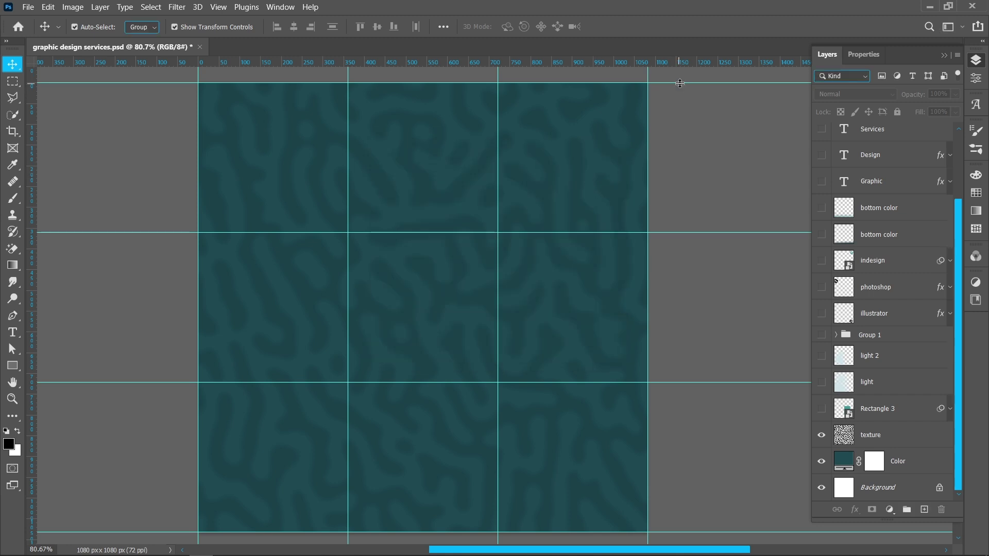
# - Remove the top, bottom, left and right edge guides, keeping the four interior guides
pyautogui.moveTo(680, 83); pyautogui.dragTo(681, 64)
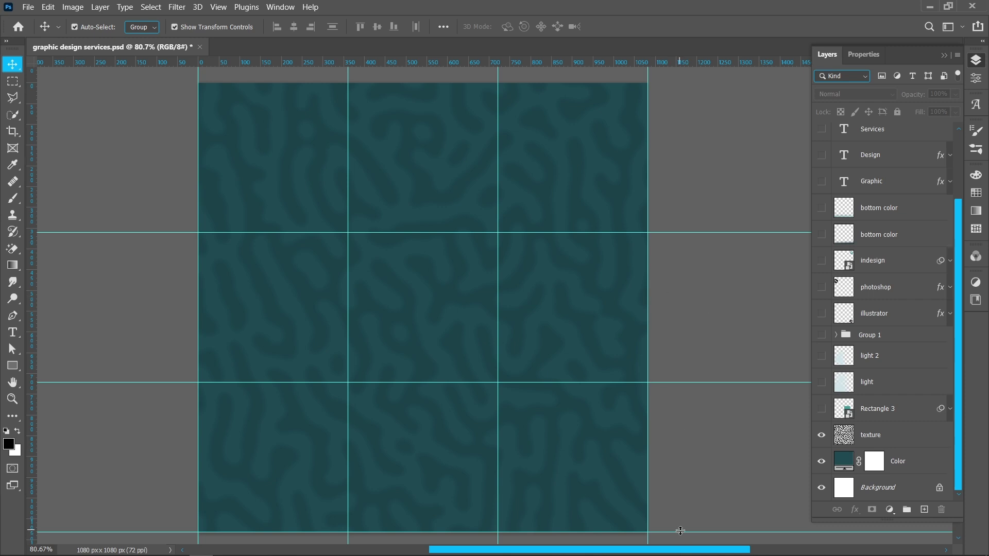
pyautogui.moveTo(679, 530); pyautogui.dragTo(680, 64)
pyautogui.moveTo(649, 132); pyautogui.dragTo(32, 170)
pyautogui.moveTo(198, 180); pyautogui.dragTo(32, 139)
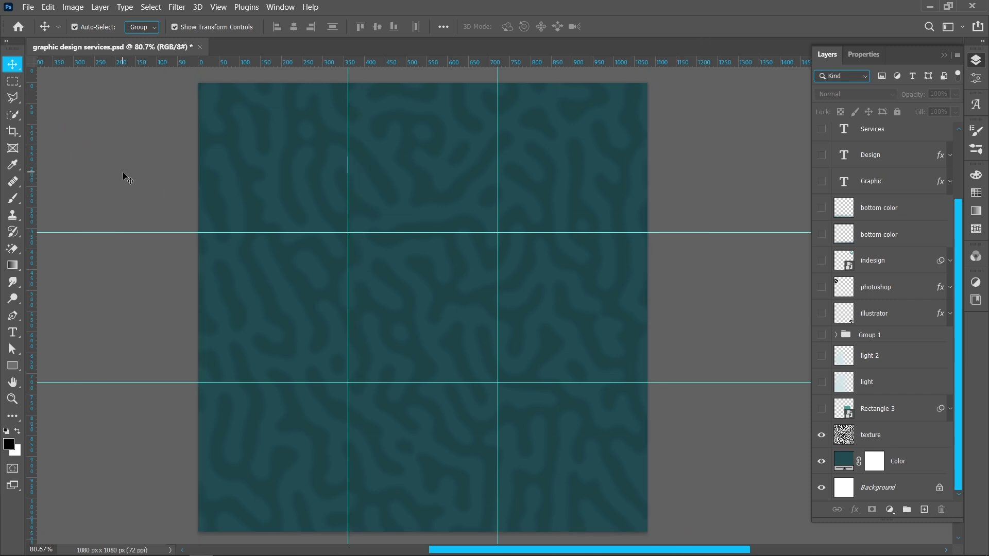
# - Show and expand Group 1, hiding its tint layers but keeping Layer 13 visible
pyautogui.click(821, 336)
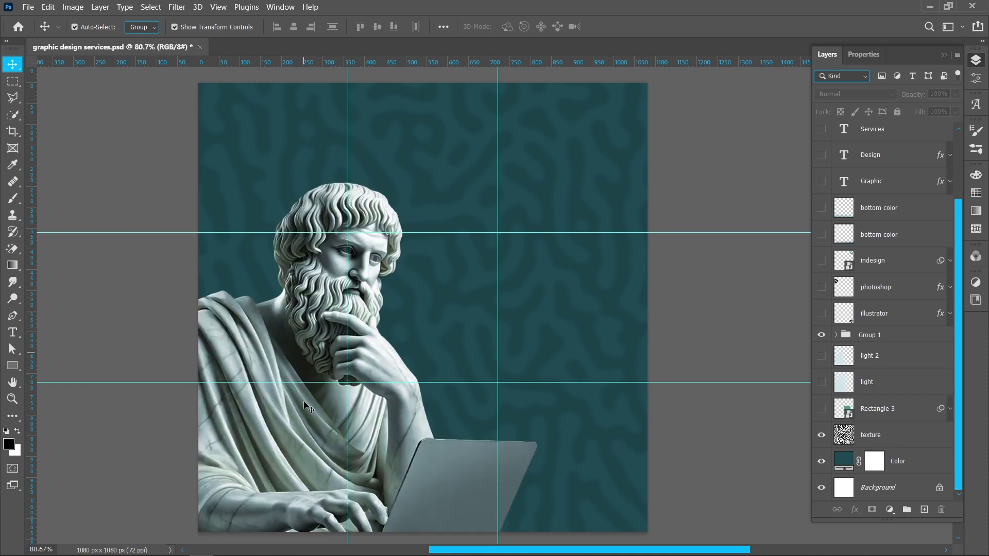
pyautogui.click(835, 335)
pyautogui.scroll(-3, 836, 339)
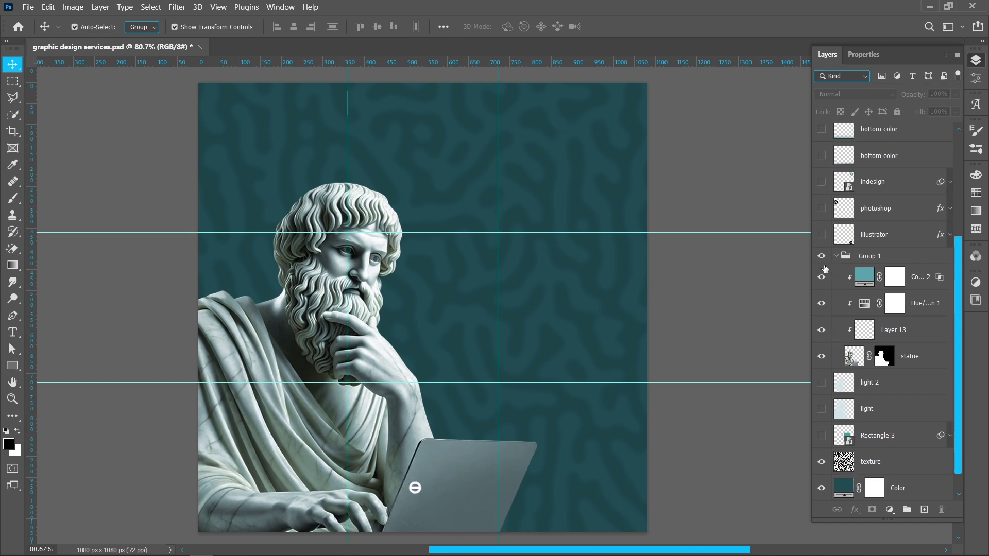
pyautogui.moveTo(822, 277); pyautogui.dragTo(820, 331)
pyautogui.click(822, 329)
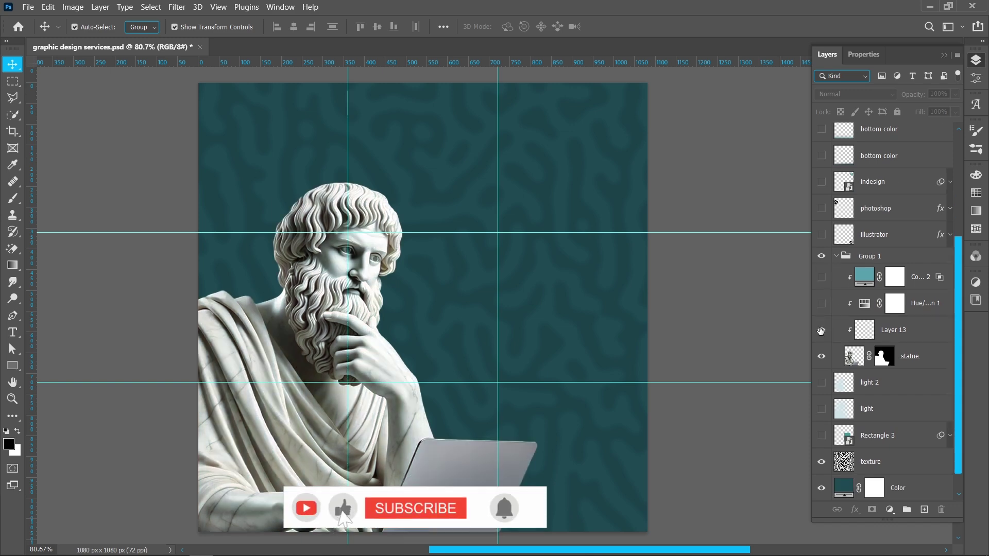
pyautogui.click(839, 329)
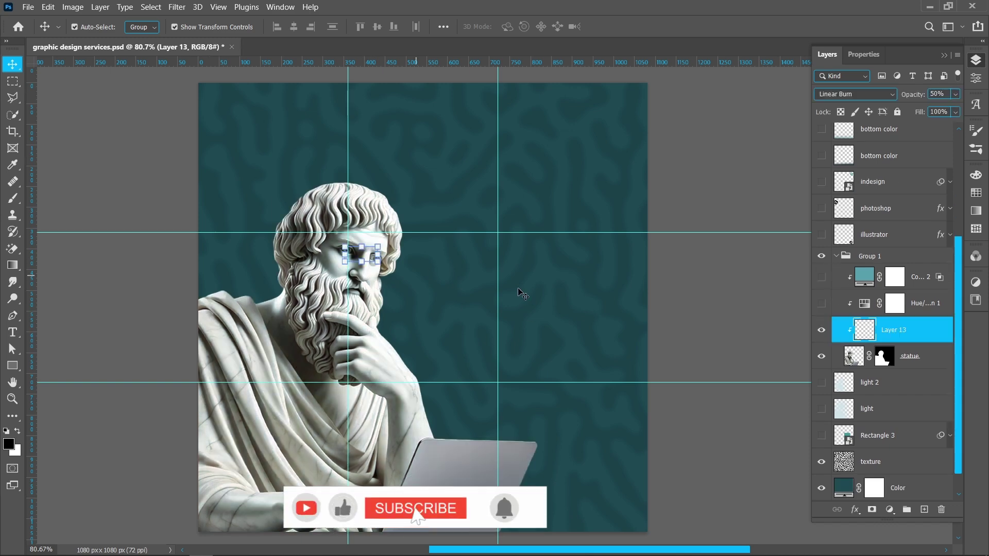
# - Compare the statue with Hue/Saturation 1 on and off, leave it hidden, and select Layer 13
pyautogui.click(821, 303)
pyautogui.click(924, 307)
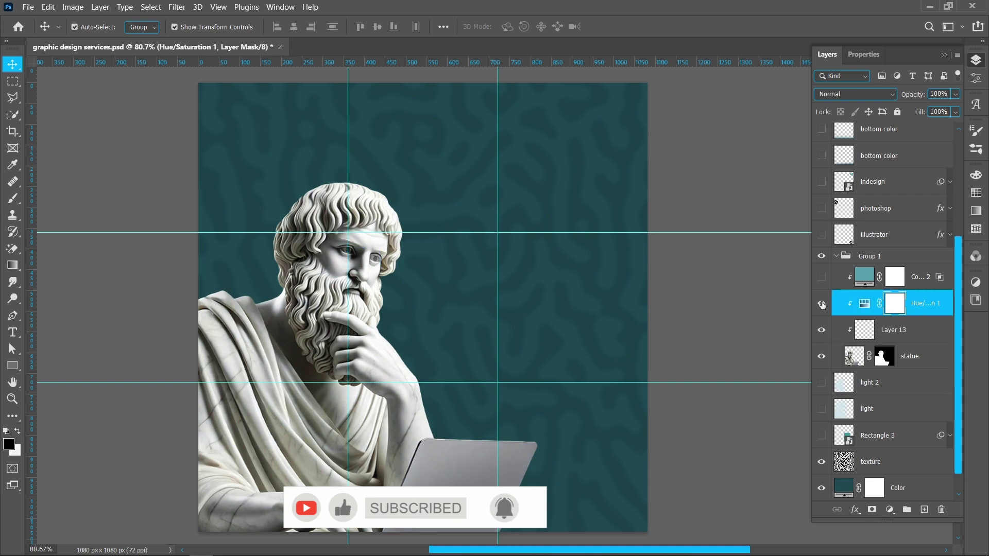
pyautogui.click(821, 303)
pyautogui.click(820, 303)
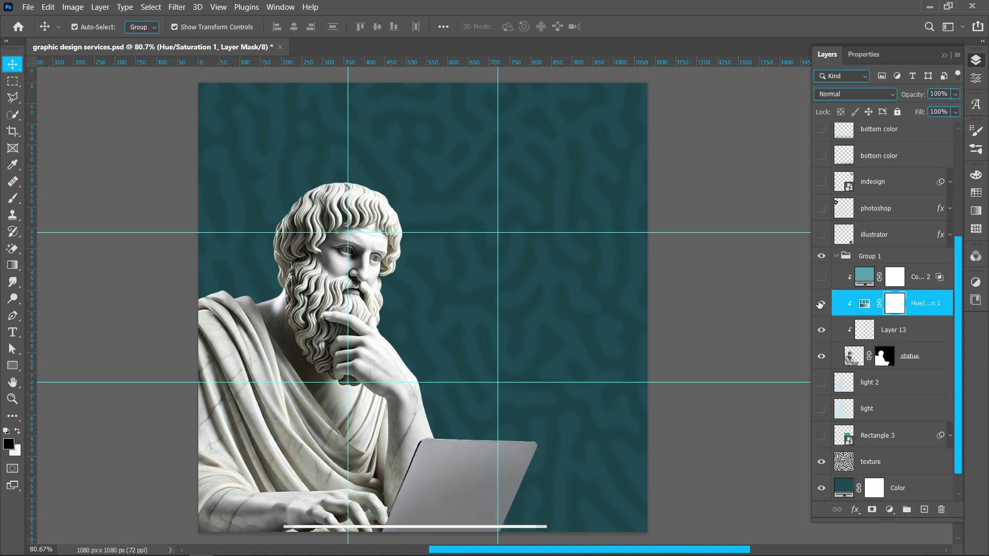
pyautogui.click(873, 335)
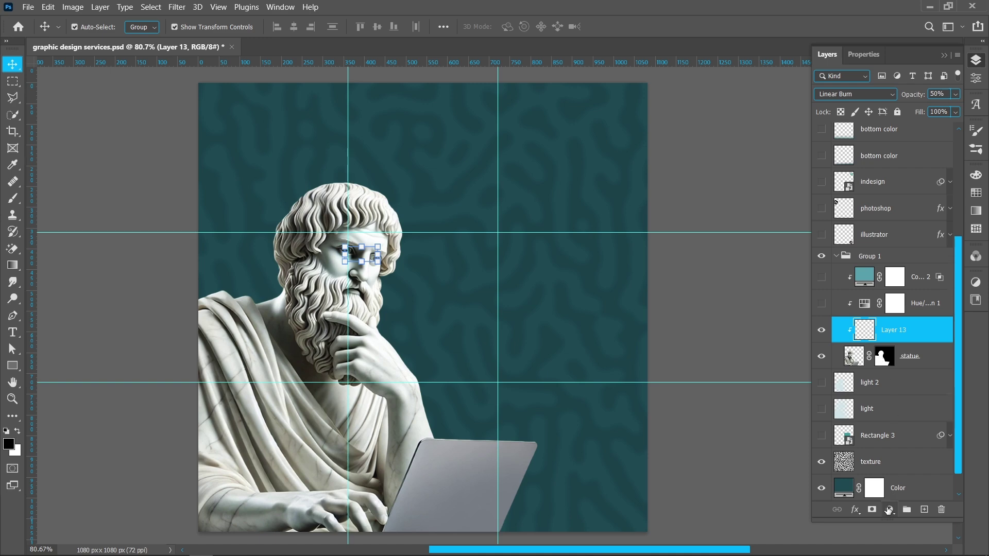
# - Add a Hue/Saturation adjustment limited to the Cyans range
pyautogui.click(887, 511)
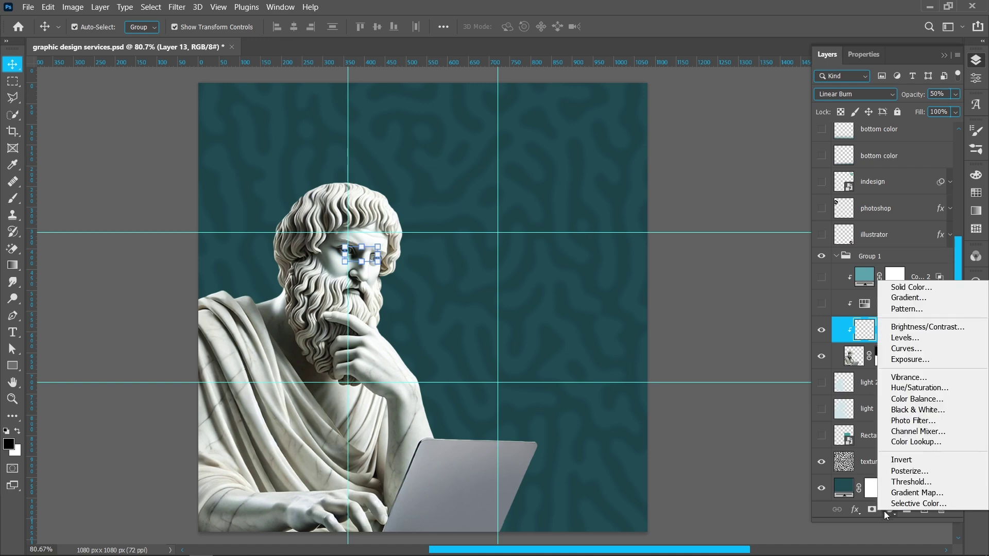
pyautogui.click(890, 382)
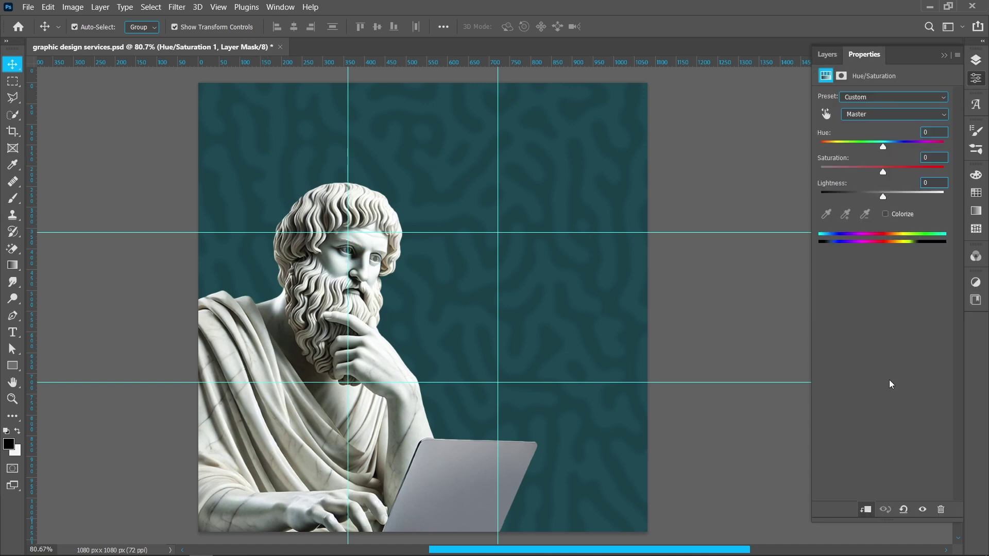
pyautogui.click(871, 116)
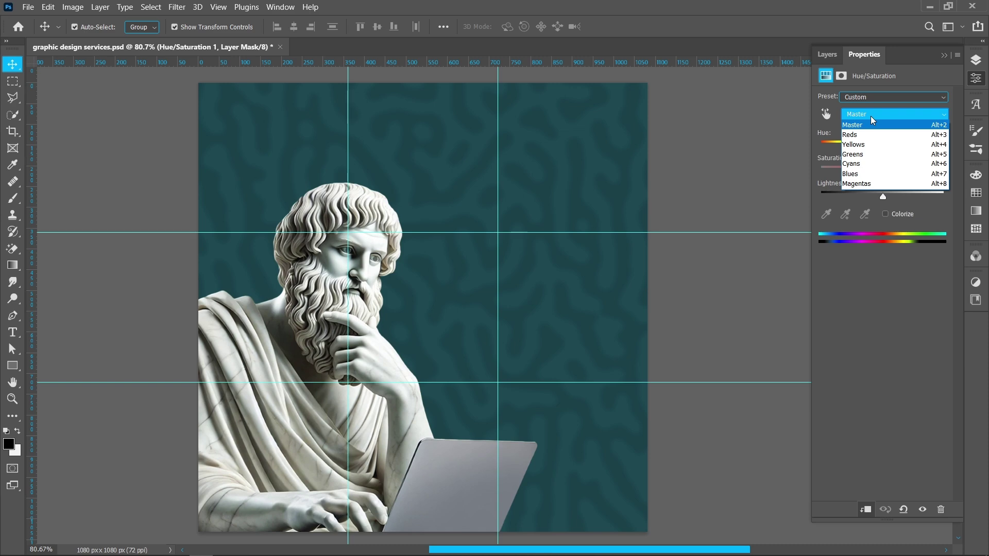
pyautogui.click(878, 165)
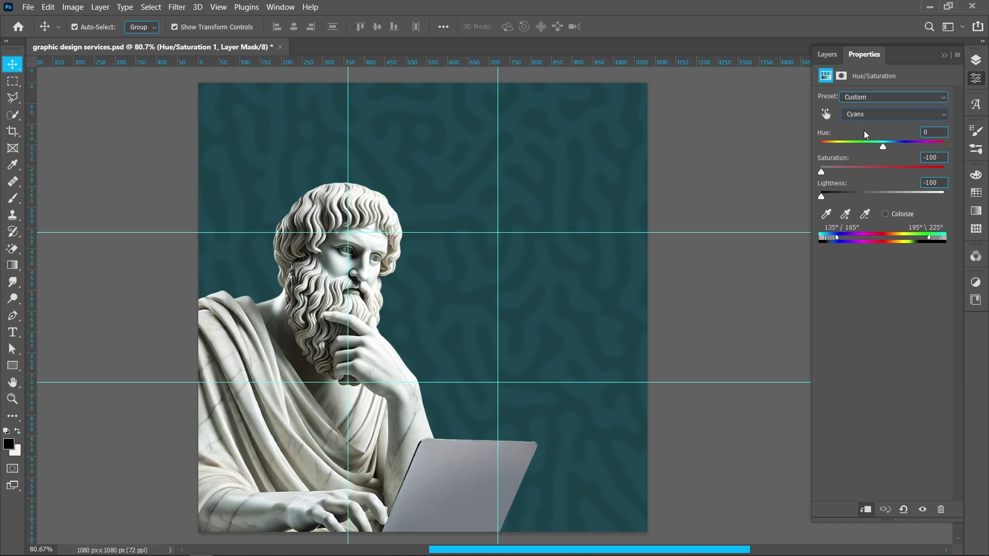
# - Enable Hue/Saturation 1 and the 579eac Color Fill 2 at Multiply 50%, then collapse Group 1
pyautogui.click(974, 61)
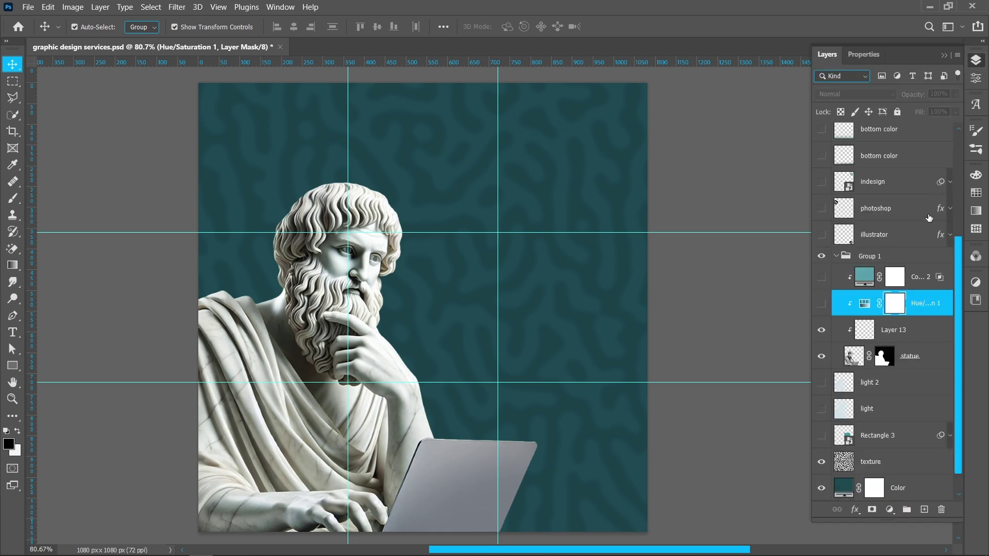
pyautogui.click(821, 303)
pyautogui.click(821, 277)
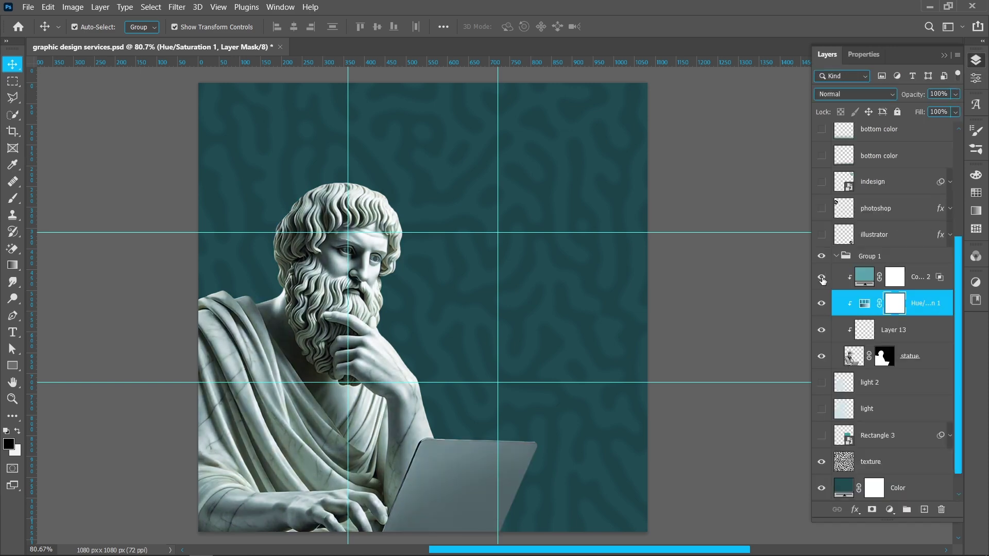
pyautogui.doubleClick(859, 279)
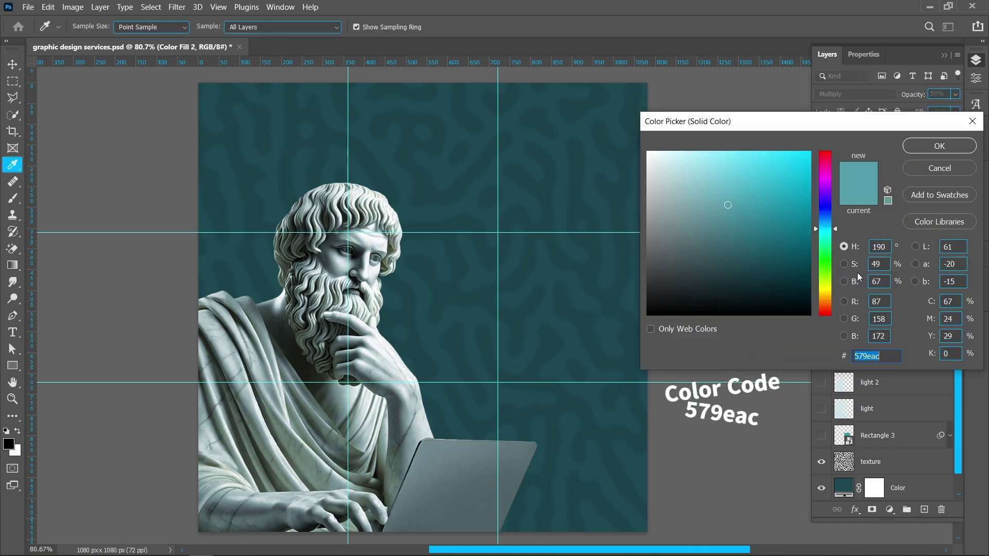
pyautogui.click(939, 146)
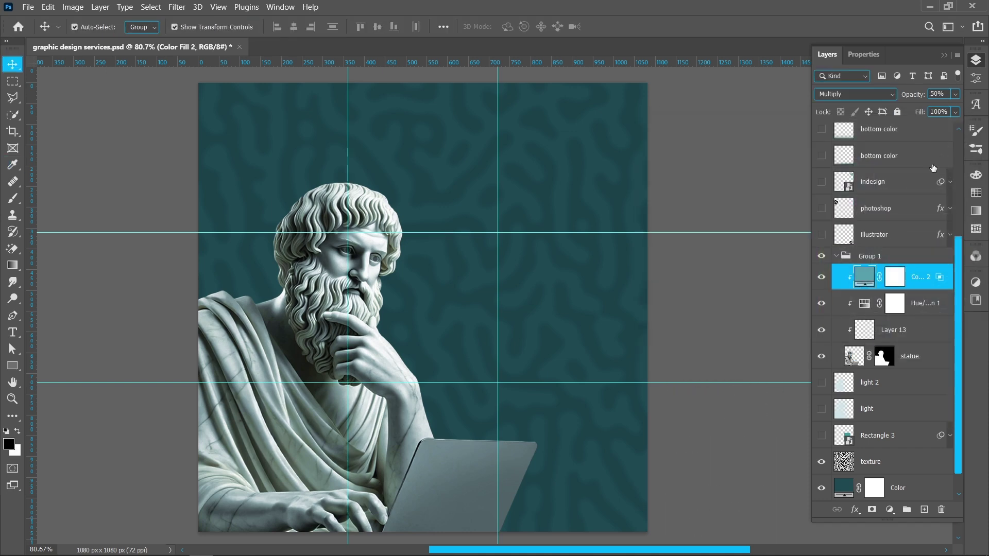
pyautogui.click(852, 94)
pyautogui.click(872, 134)
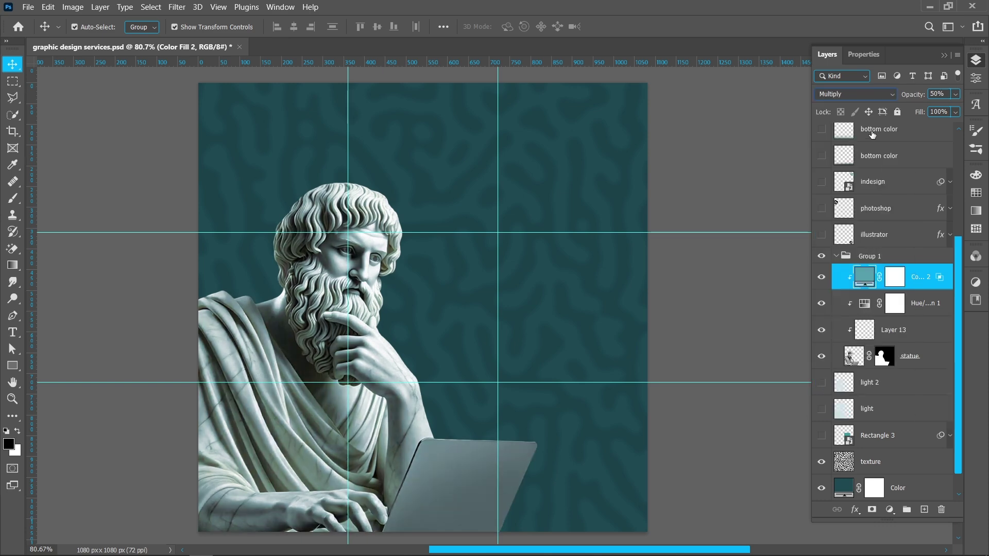
pyautogui.click(944, 94)
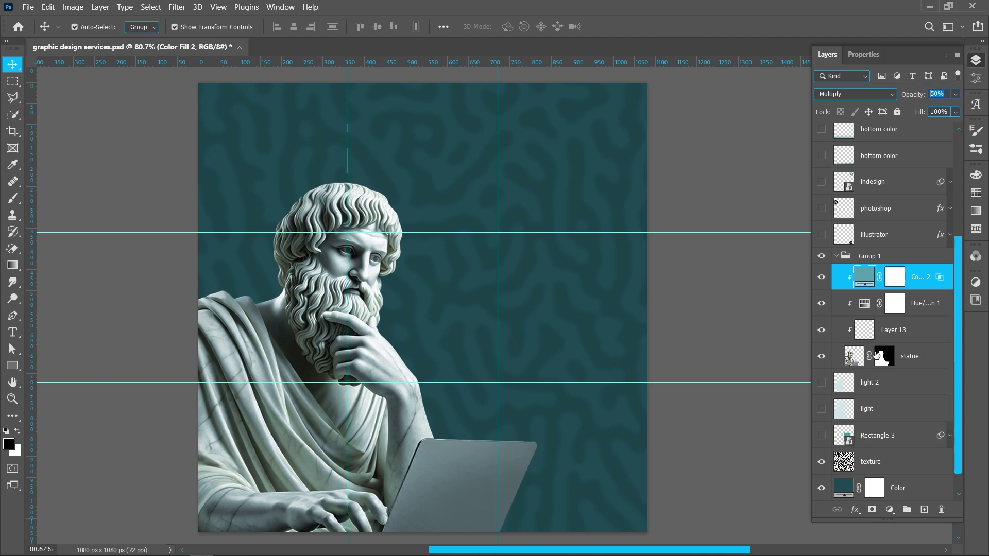
pyautogui.click(836, 257)
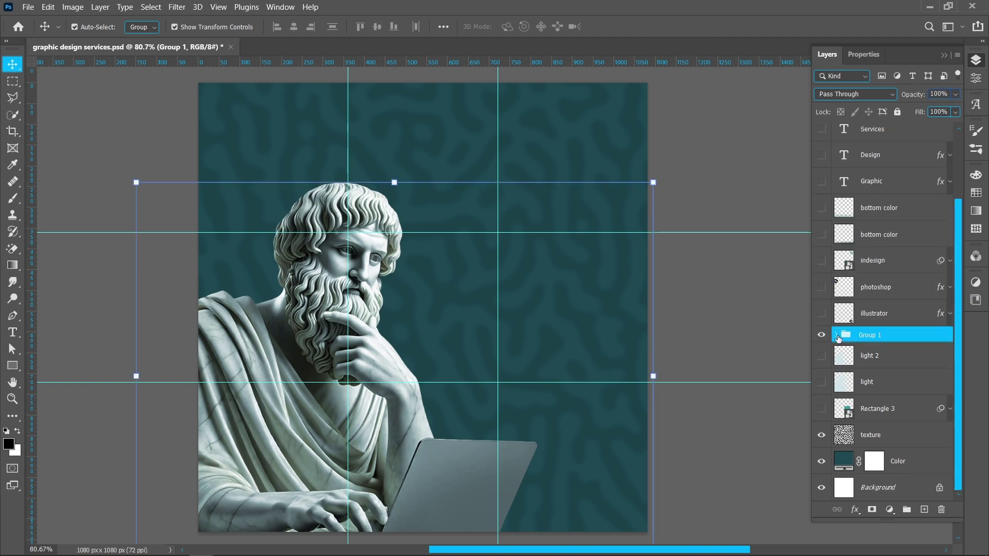
# - Try the light layer at 100% opacity with its glow repositioned, then hide it
pyautogui.click(822, 382)
pyautogui.click(822, 382)
pyautogui.click(822, 382)
pyautogui.click(870, 382)
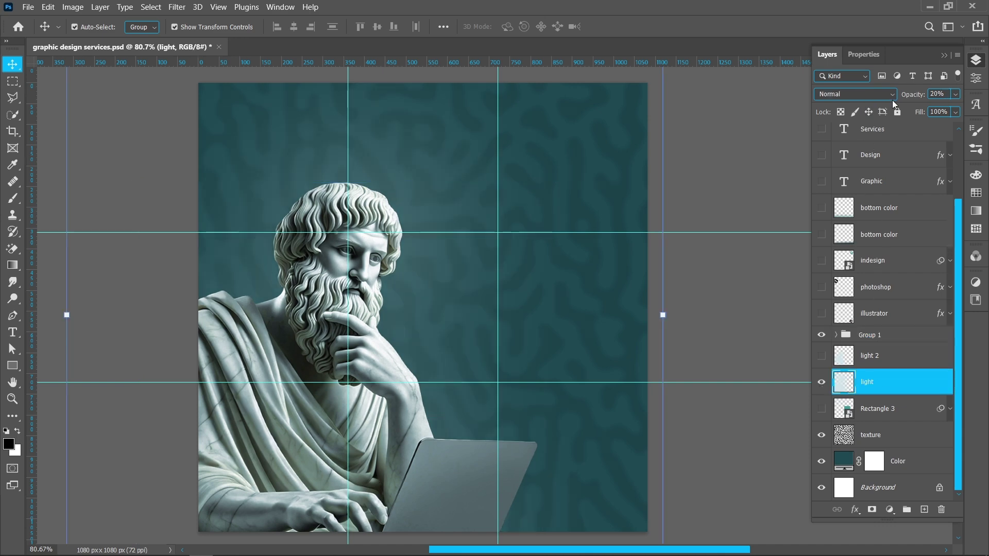
pyautogui.moveTo(912, 94); pyautogui.dragTo(986, 99)
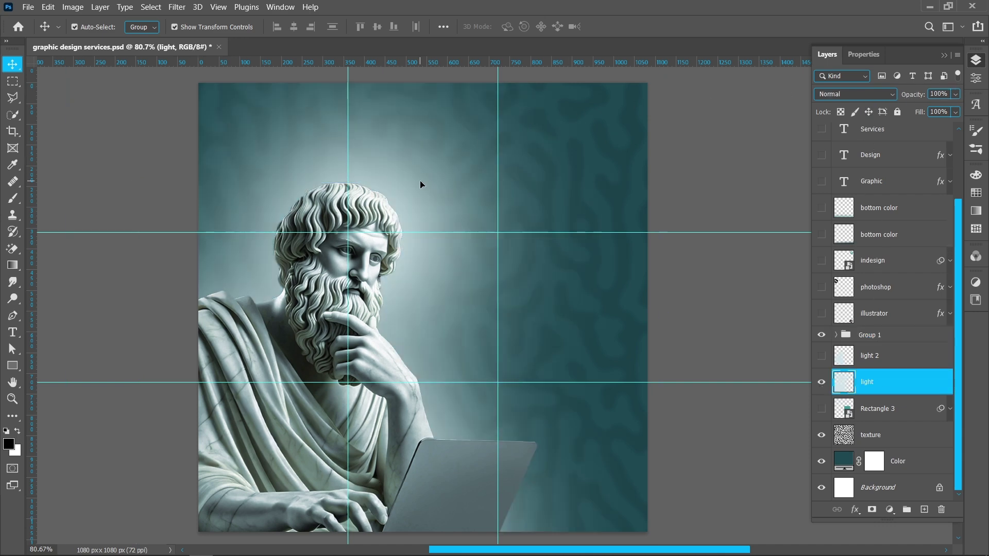
pyautogui.moveTo(419, 181); pyautogui.dragTo(488, 233)
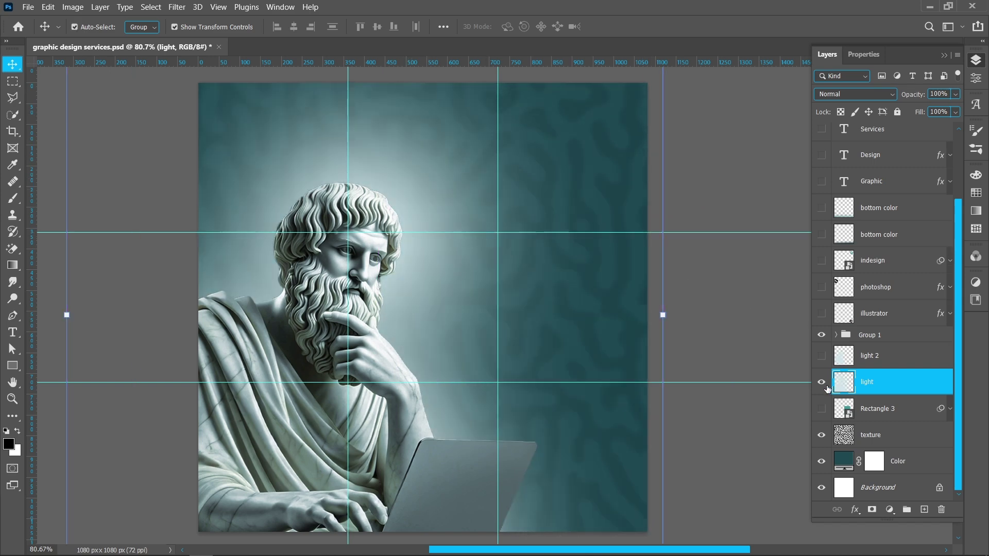
pyautogui.click(822, 382)
# - Add a new layer and set up a soft 0%-hardness brush of about 549 px
pyautogui.click(924, 509)
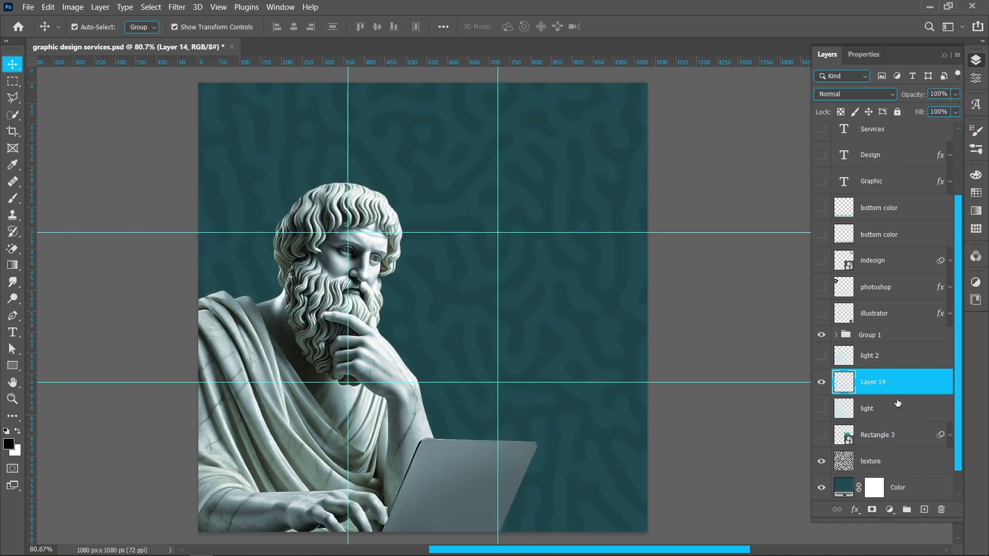
pyautogui.press('b')
pyautogui.moveTo(432, 274)
pyautogui.mouseDown()
pyautogui.moveTo(403, 177)
pyautogui.moveTo(422, 114)
pyautogui.mouseUp()
pyautogui.rightClick(442, 297)
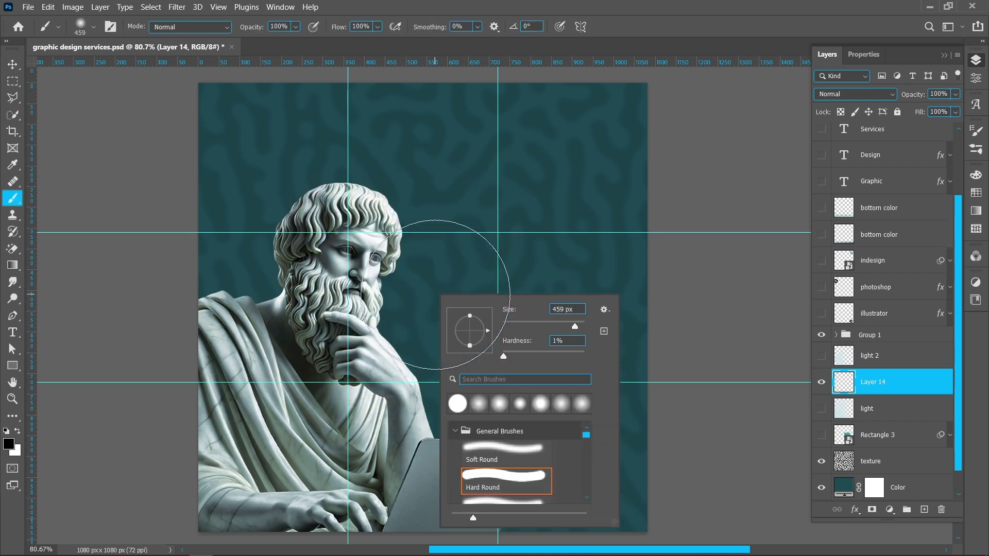
pyautogui.moveTo(489, 357); pyautogui.dragTo(490, 357)
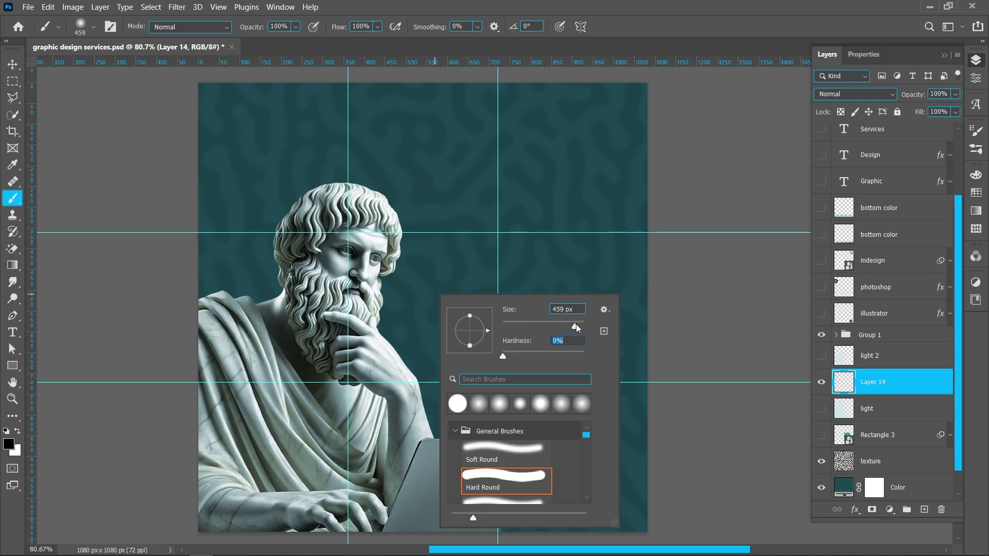
pyautogui.press('Return')
pyautogui.moveTo(419, 194)
pyautogui.mouseDown()
pyautogui.moveTo(404, 247)
pyautogui.moveTo(418, 248)
pyautogui.mouseUp()
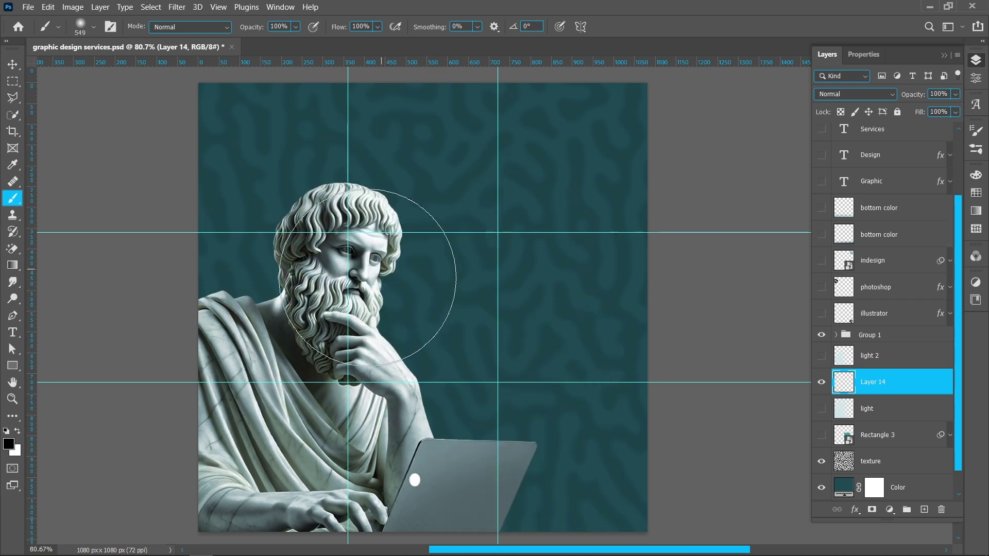
# - Sample a light colour from the statue and paint a soft glow around its head and arm
pyautogui.press('i')
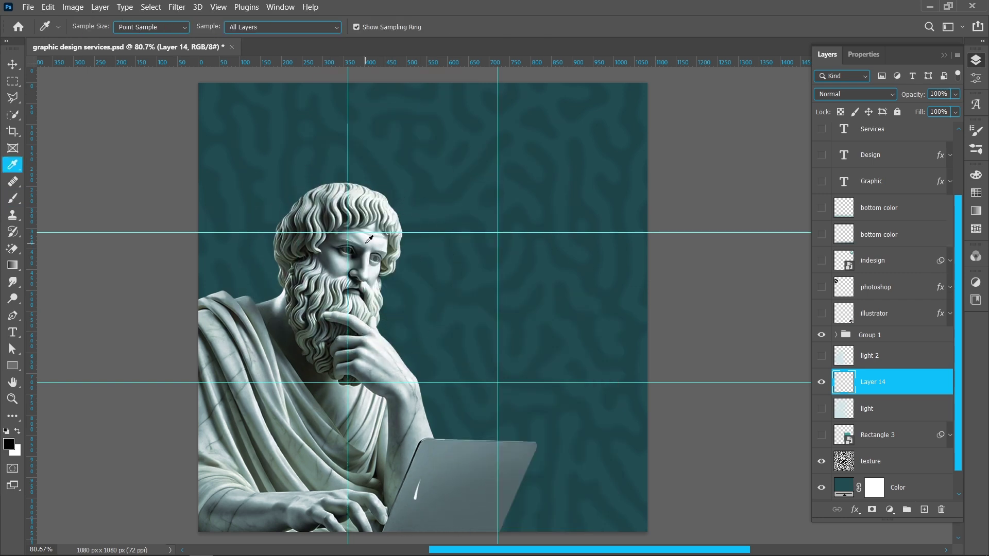
pyautogui.click(369, 238)
pyautogui.press('b')
pyautogui.click(346, 247)
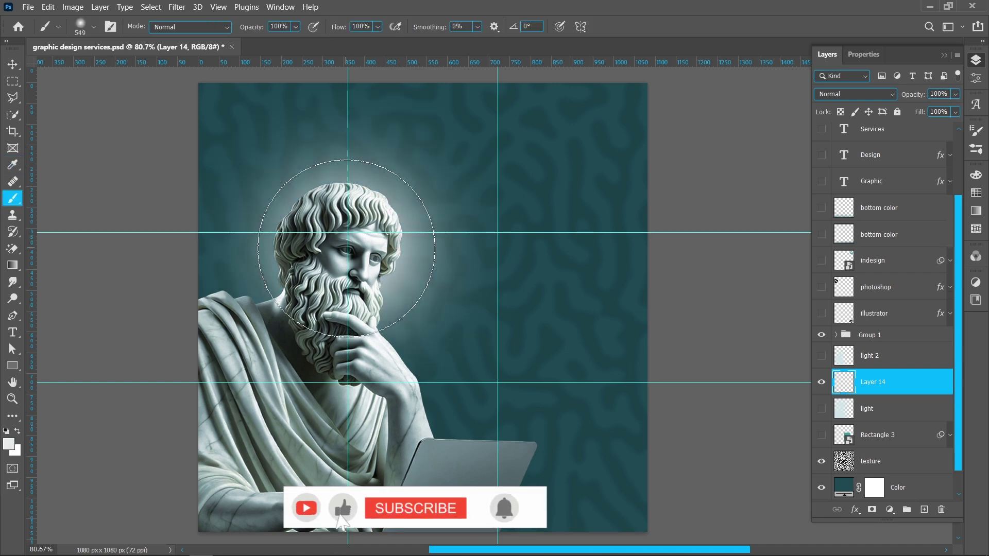
pyautogui.click(427, 370)
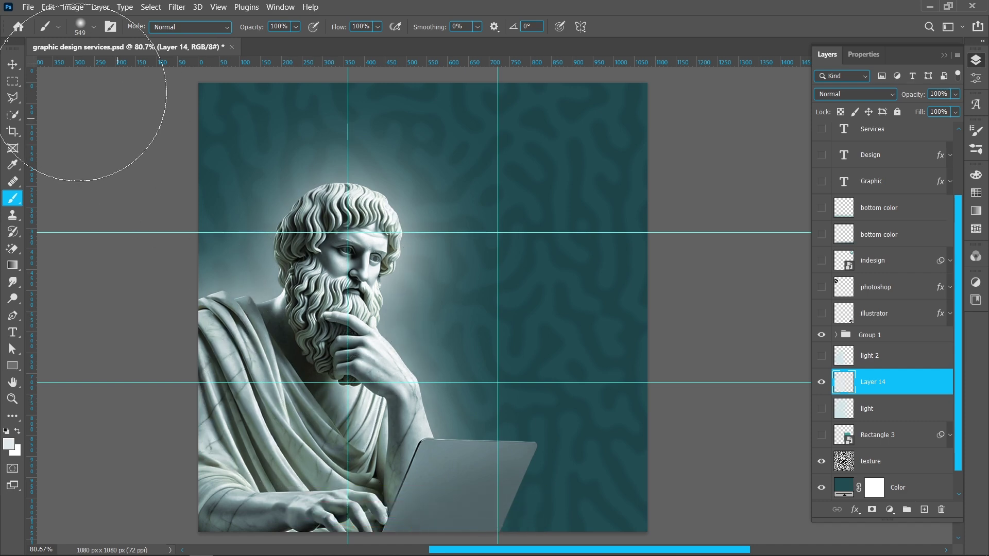
# - Try the glow enlarged to 150% at 40% opacity, then cancel and delete Layer 14
pyautogui.click(13, 64)
pyautogui.moveTo(548, 306); pyautogui.dragTo(721, 307)
pyautogui.moveTo(437, 285); pyautogui.dragTo(369, 307)
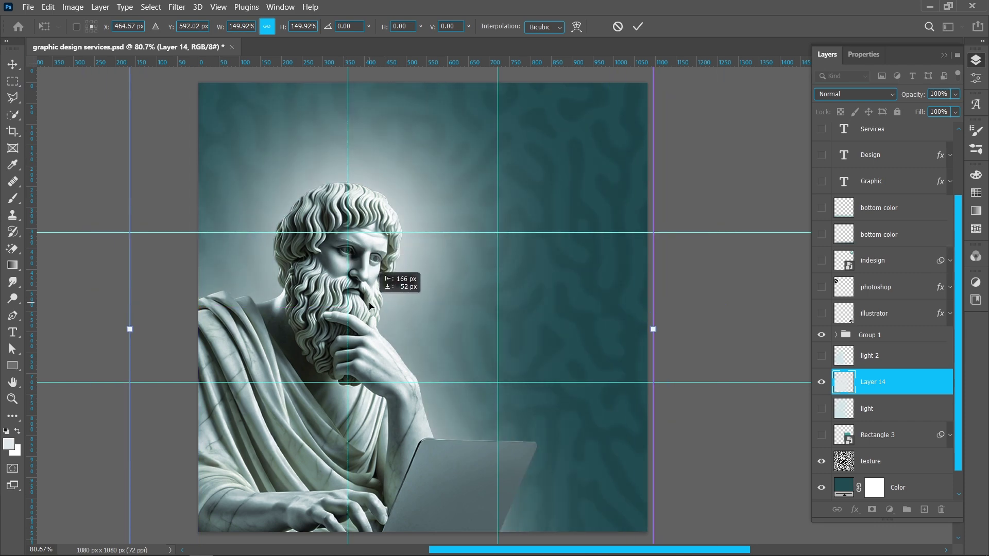
pyautogui.moveTo(919, 103); pyautogui.dragTo(879, 99)
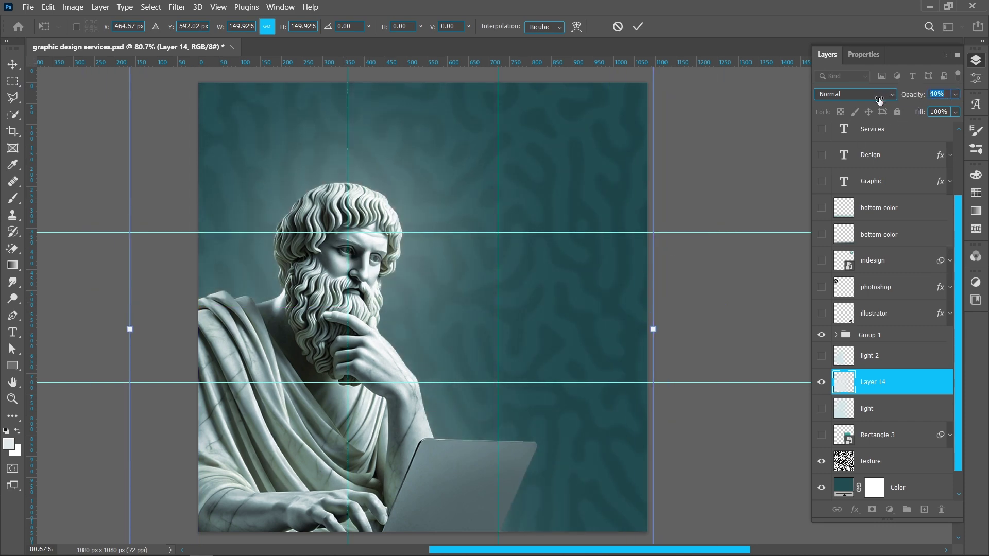
pyautogui.click(617, 27)
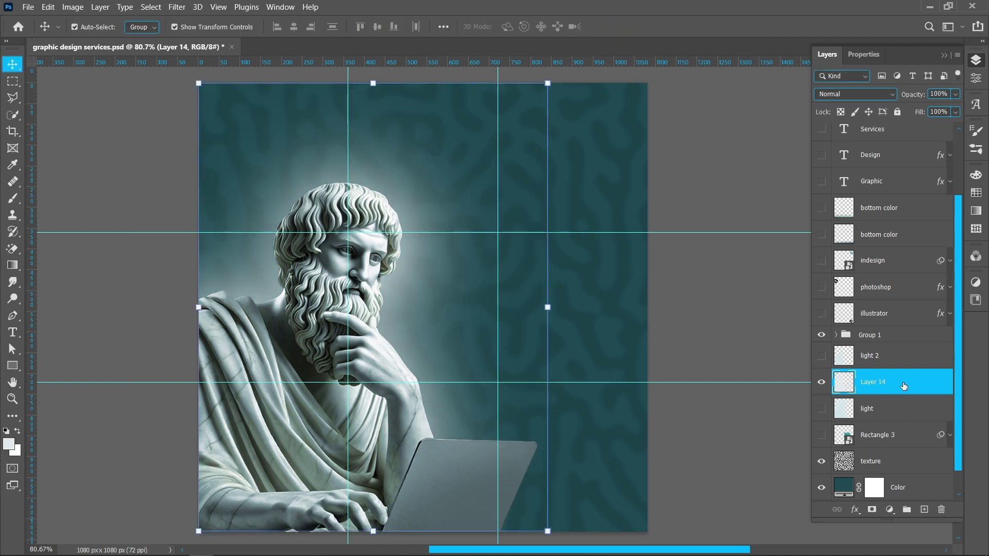
pyautogui.moveTo(903, 386); pyautogui.dragTo(941, 509)
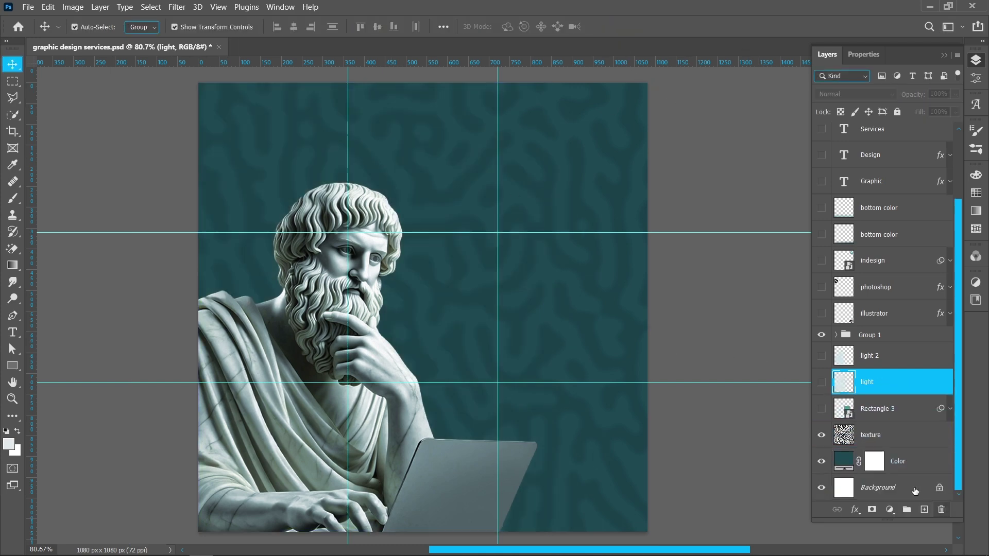
# - Show the light layer at about 35% opacity and turn on the light 2 glow
pyautogui.click(821, 382)
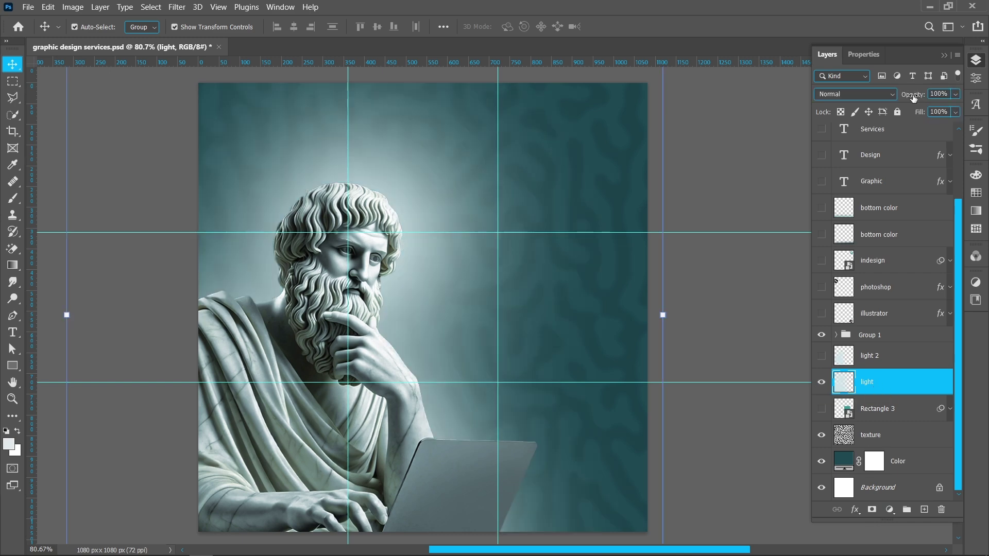
pyautogui.moveTo(913, 97); pyautogui.dragTo(869, 98)
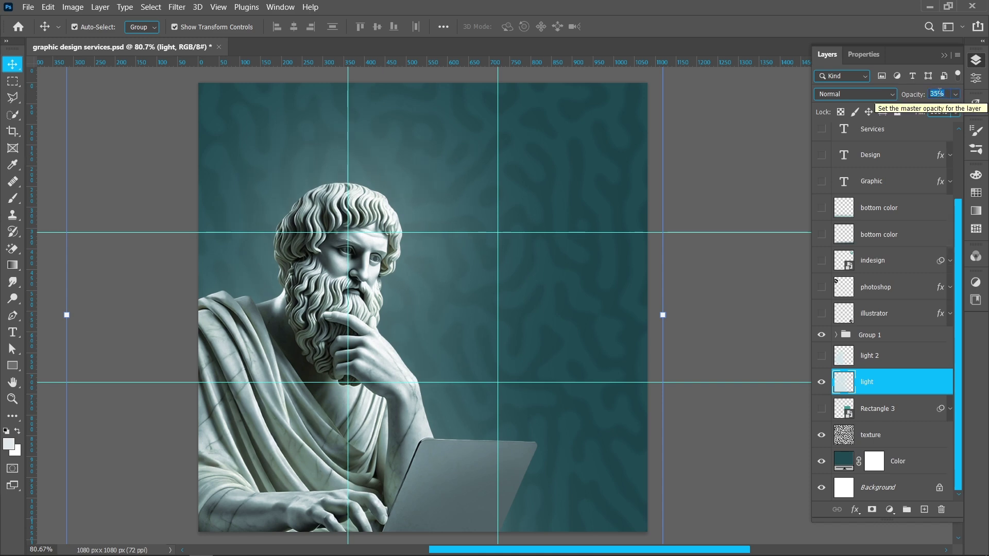
pyautogui.click(901, 355)
pyautogui.click(822, 355)
pyautogui.click(821, 355)
pyautogui.click(821, 355)
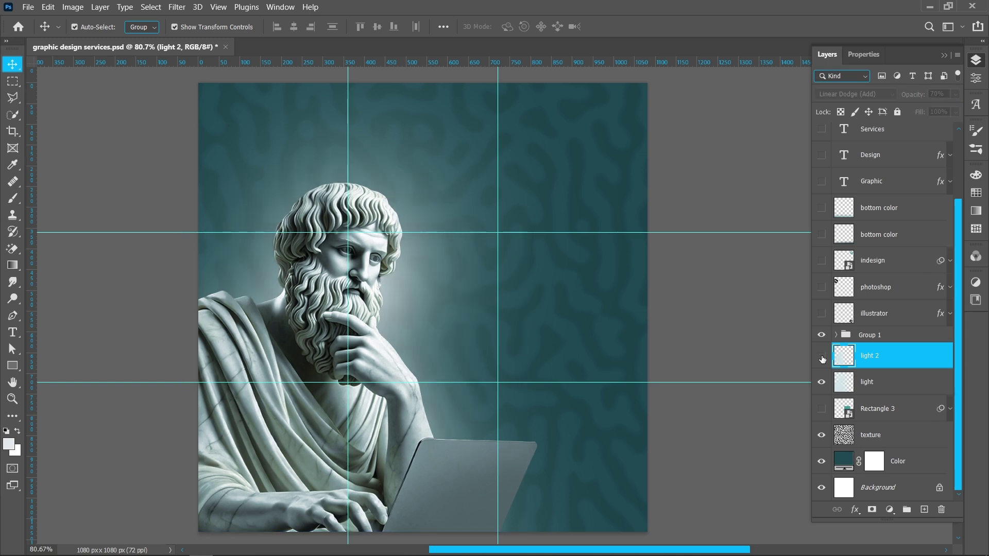
pyautogui.click(821, 356)
pyautogui.click(822, 356)
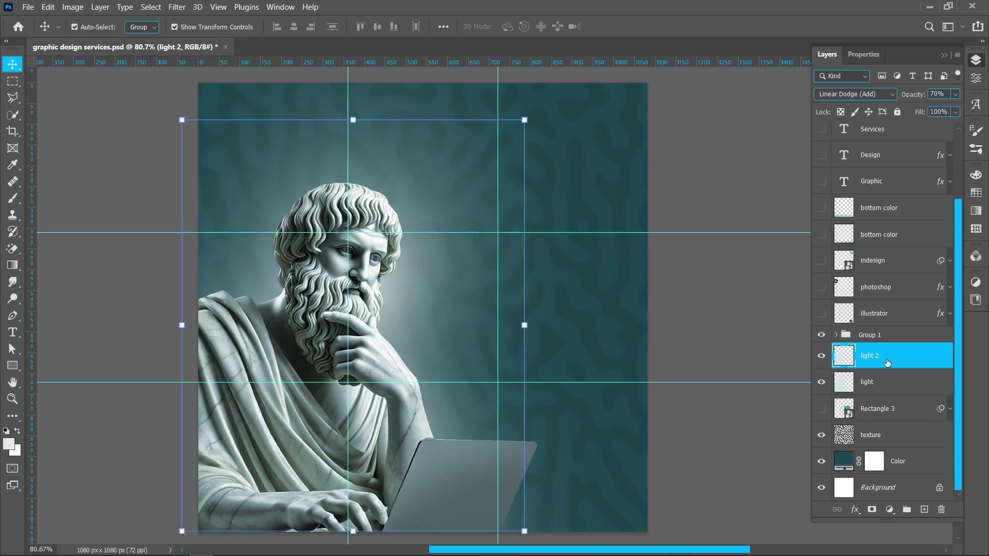
# - Preview the blurred teal Rectangle 3, then leave it hidden
pyautogui.click(821, 410)
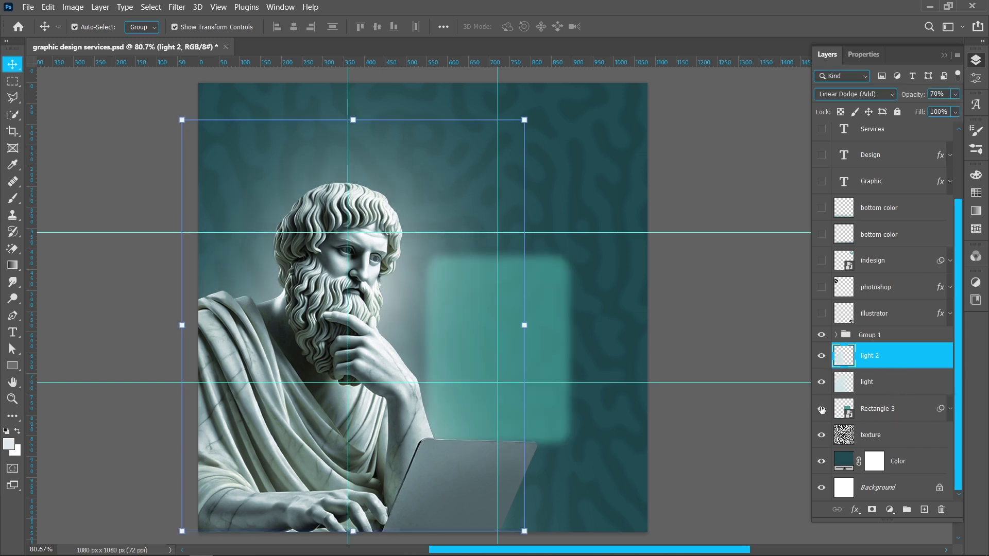
pyautogui.click(903, 419)
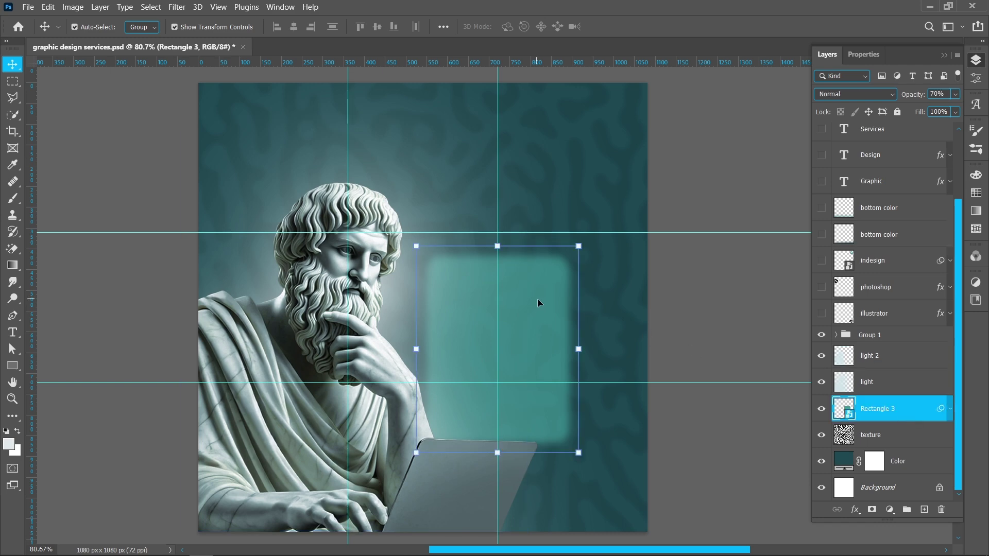
pyautogui.click(821, 410)
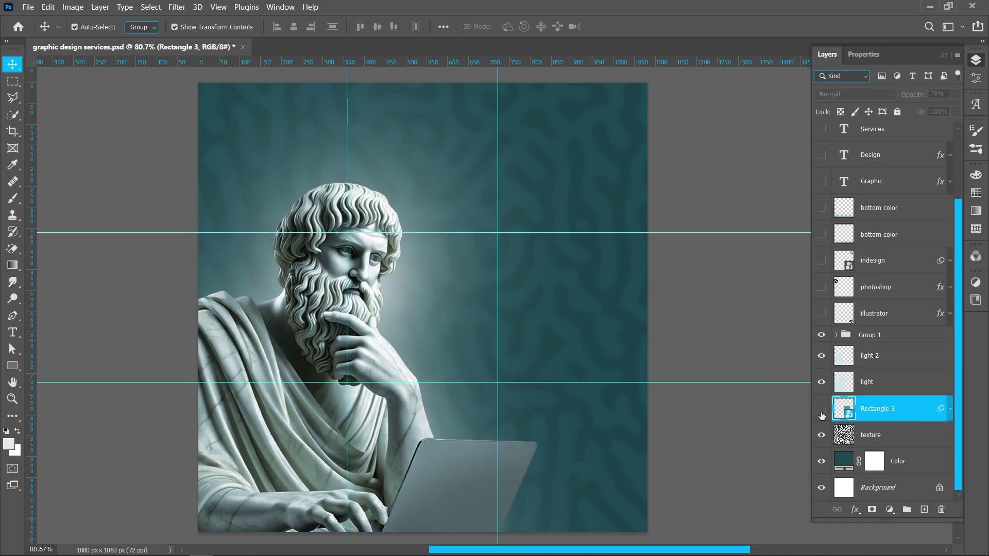
# - Draw a 320×454 px rectangle right of the statue with about 30 px rounded corners
pyautogui.rightClick(12, 365)
pyautogui.click(85, 367)
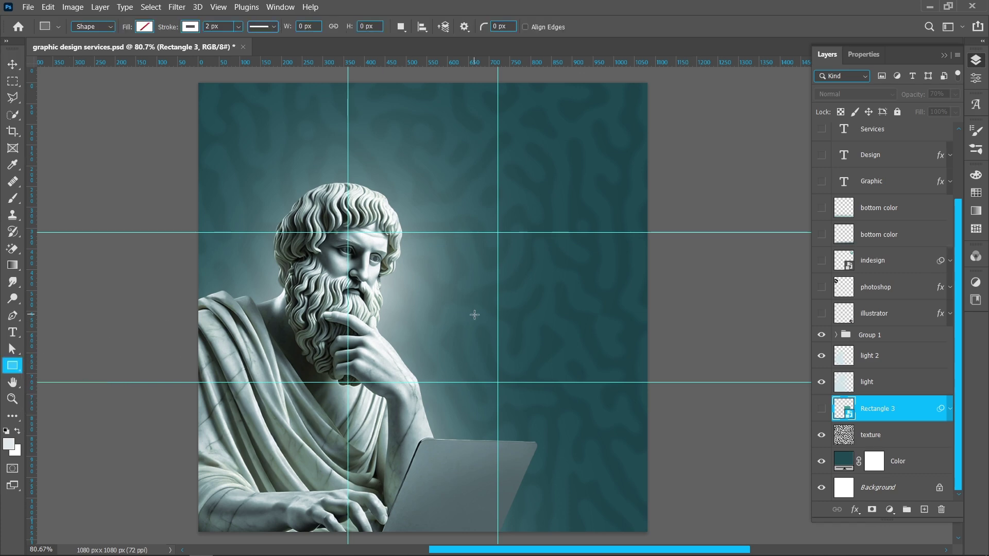
pyautogui.moveTo(441, 245); pyautogui.dragTo(573, 433)
pyautogui.moveTo(453, 255); pyautogui.dragTo(447, 256)
# - Remove the rectangle's stroke and fill it with the light teal 3d9999 swatch
pyautogui.click(859, 207)
pyautogui.click(818, 230)
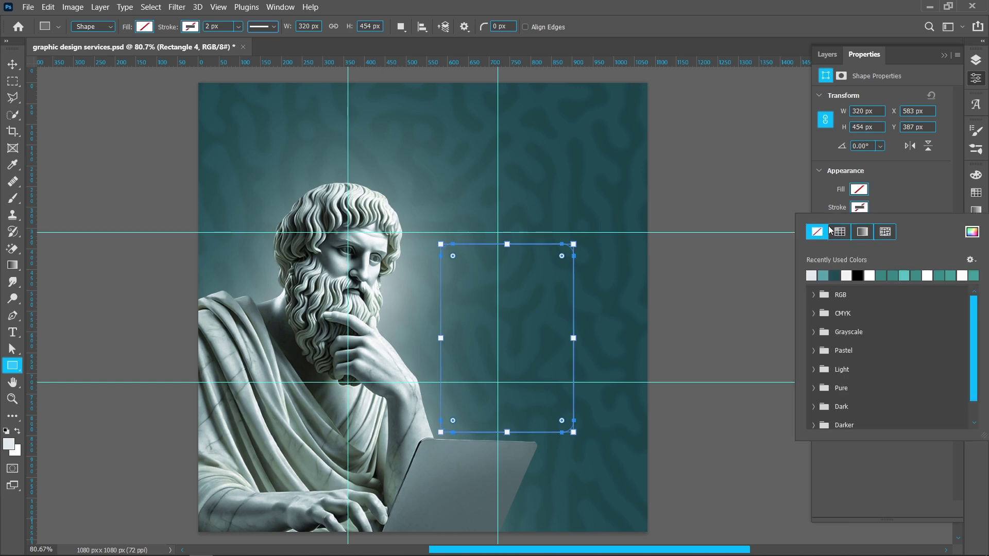
pyautogui.click(823, 258)
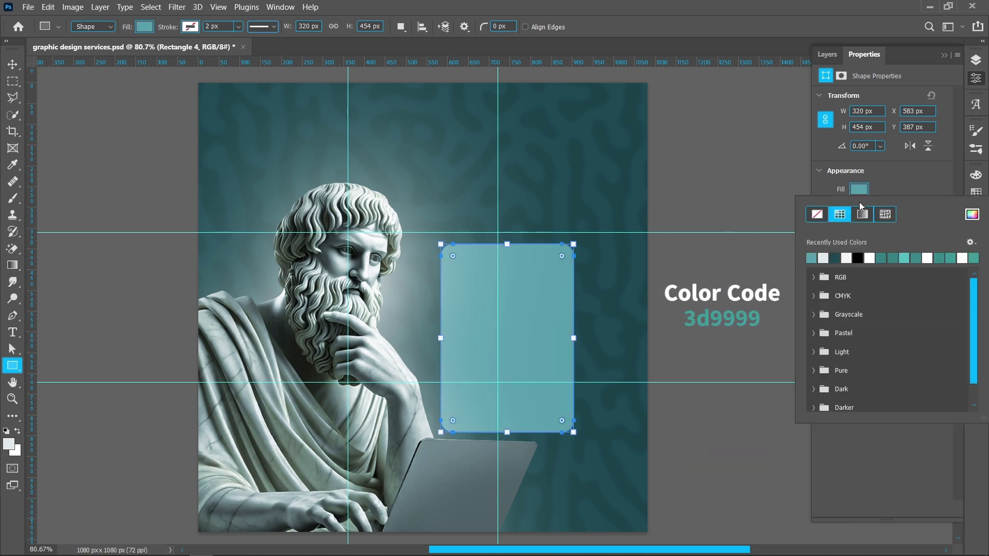
pyautogui.click(892, 183)
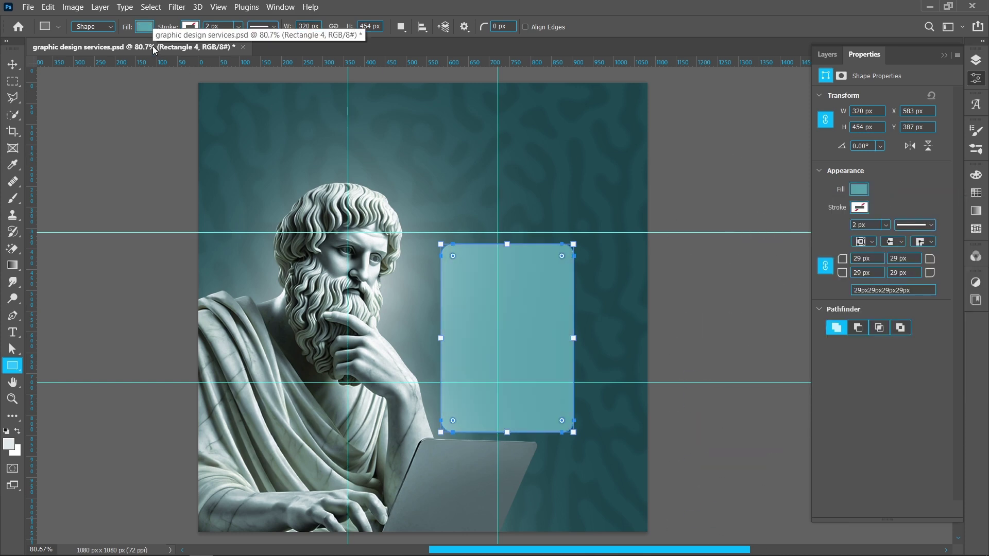
# - Convert the Rectangle 4 layer into a smart object
pyautogui.click(976, 60)
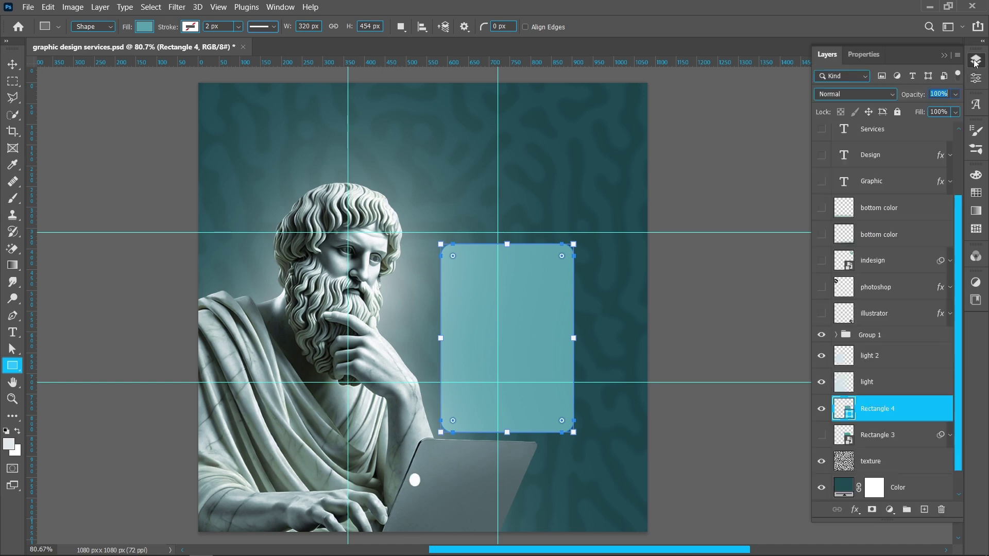
pyautogui.rightClick(883, 413)
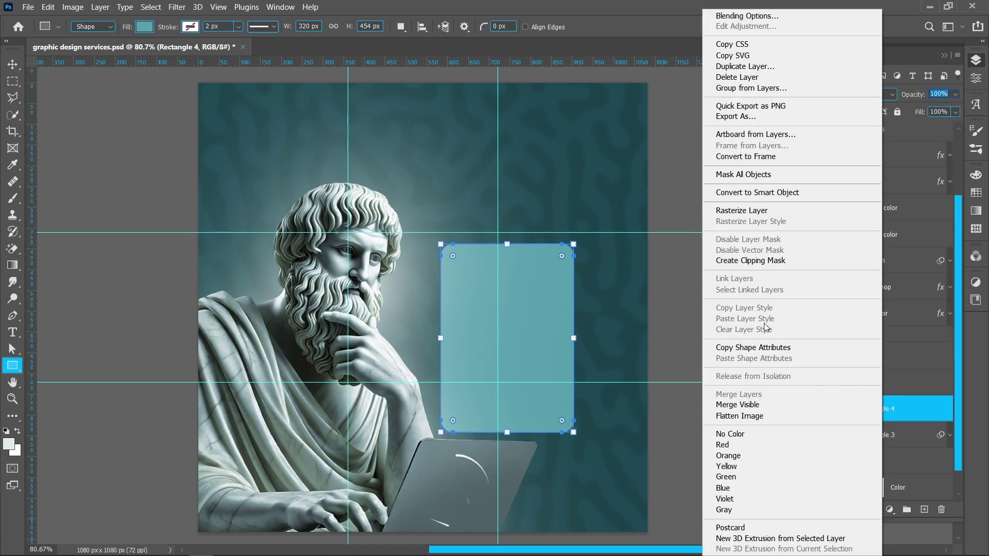
pyautogui.click(761, 194)
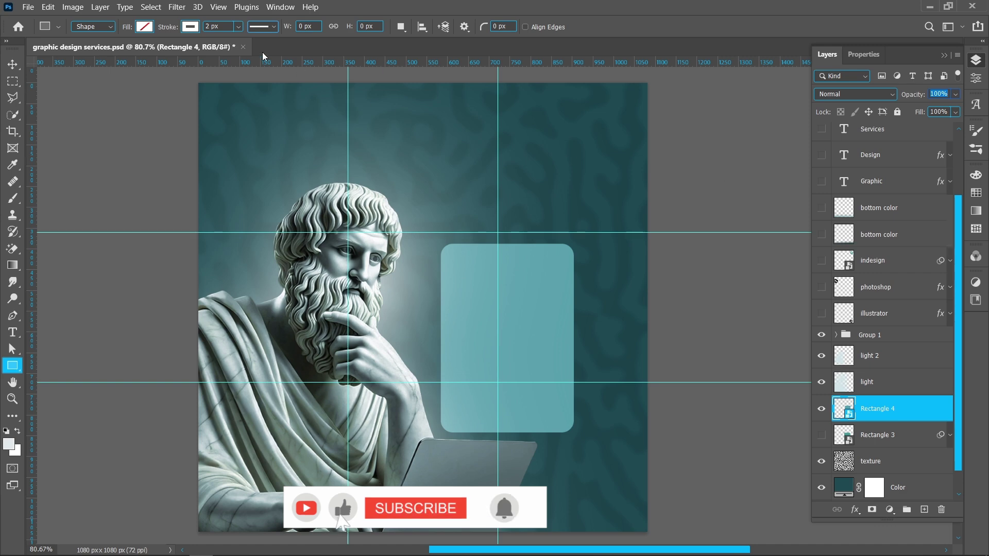
# - Apply a 9 px Gaussian Blur to the rectangle and centre it on the vertical guide
pyautogui.click(187, 6)
pyautogui.moveTo(289, 161)
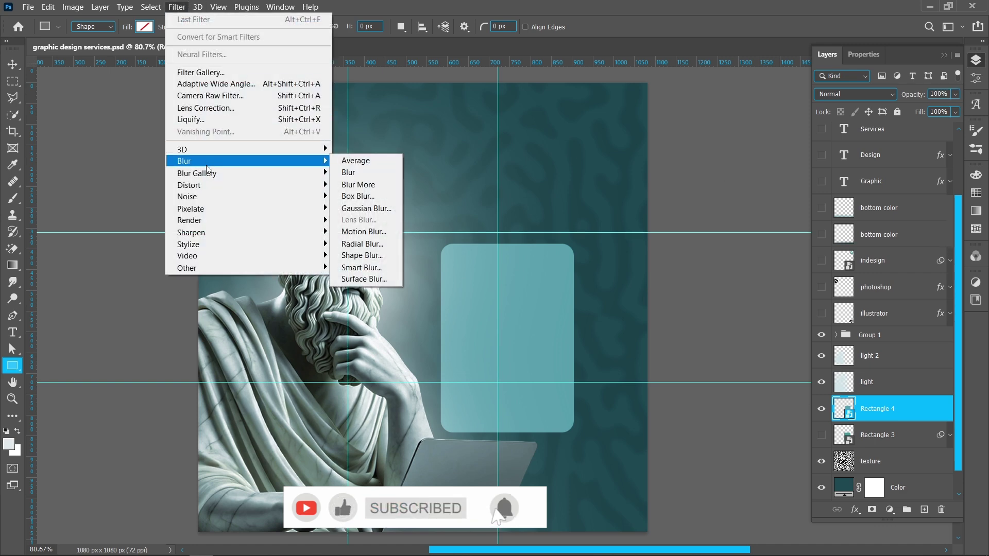
pyautogui.click(358, 209)
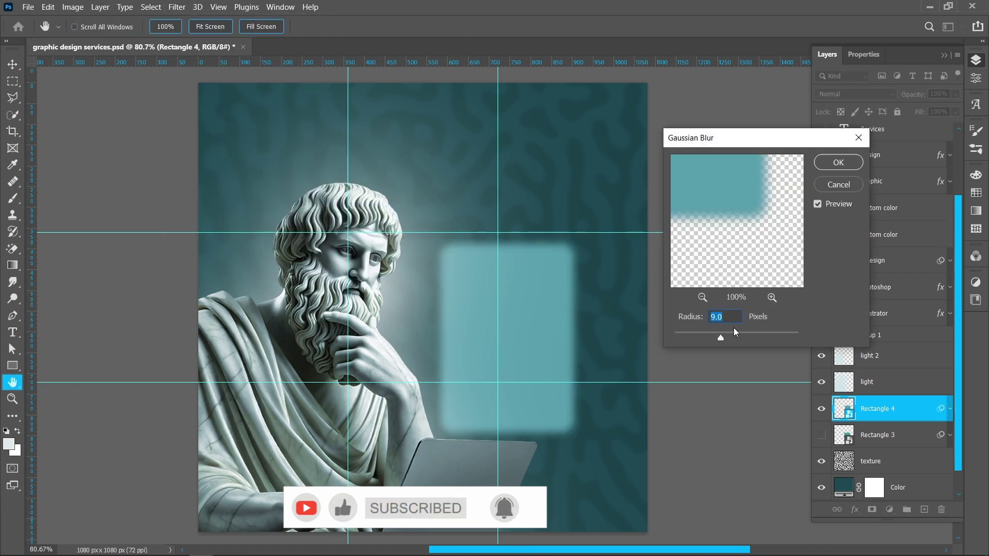
pyautogui.click(834, 162)
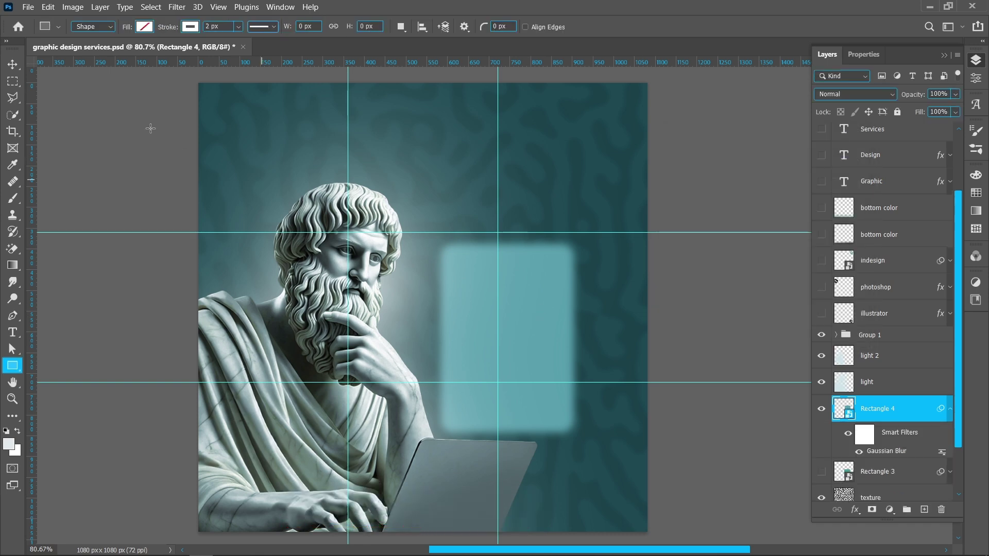
pyautogui.moveTo(475, 305); pyautogui.dragTo(519, 286)
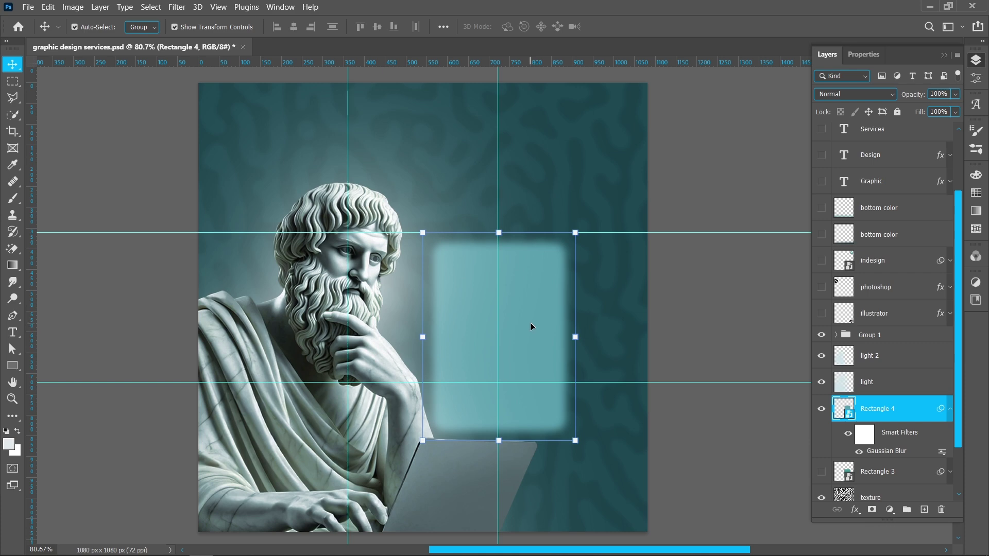
# - Delete Rectangle 4, show the prepared Rectangle 3 panel, and reveal the Graphic and Design title layers
pyautogui.moveTo(908, 409); pyautogui.dragTo(941, 509)
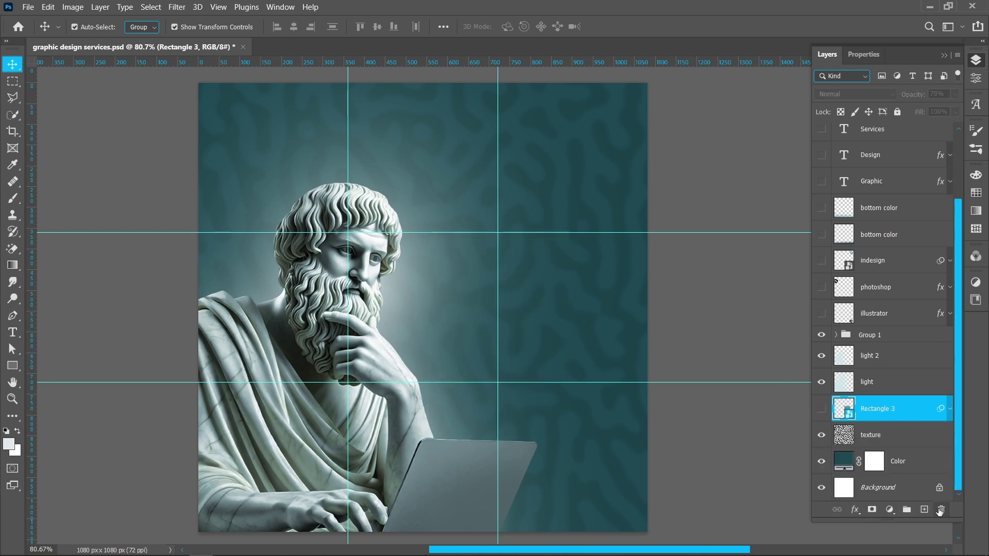
pyautogui.click(822, 409)
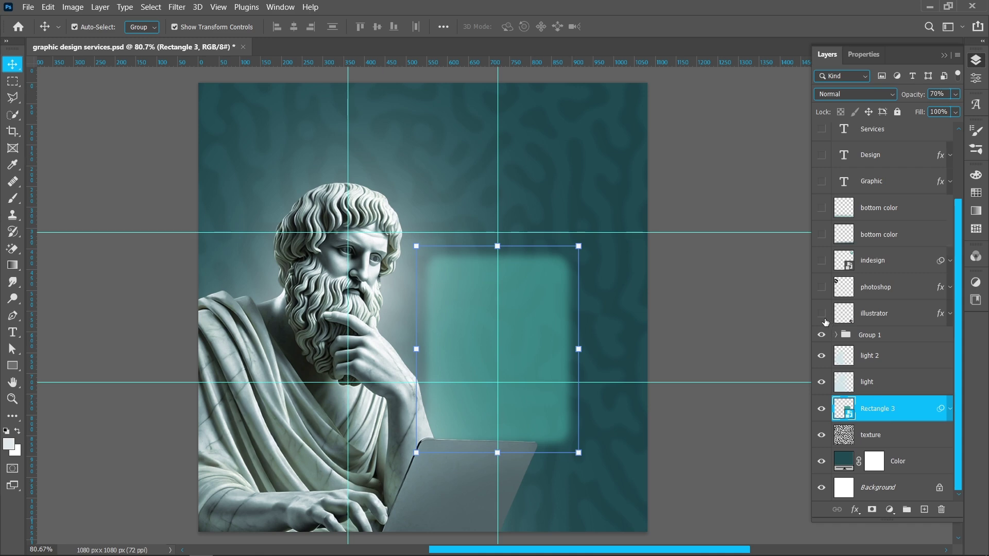
pyautogui.scroll(3, 826, 320)
pyautogui.moveTo(825, 220); pyautogui.dragTo(825, 267)
pyautogui.click(733, 203)
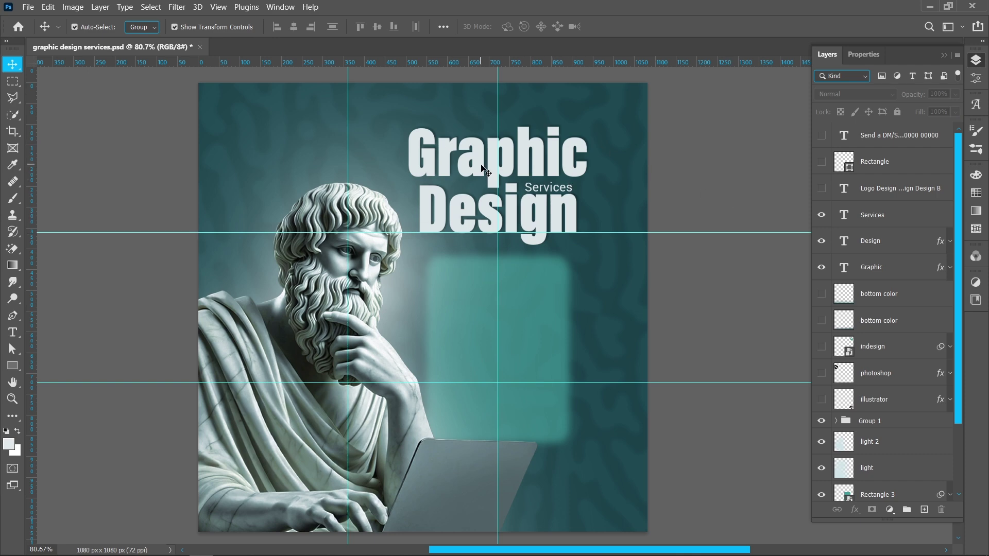
pyautogui.click(578, 160)
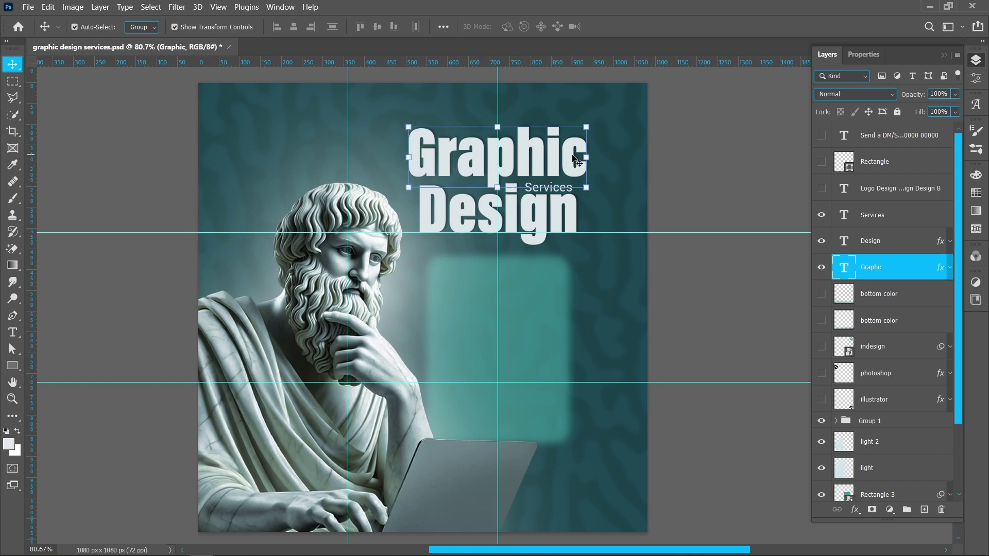
pyautogui.click(975, 78)
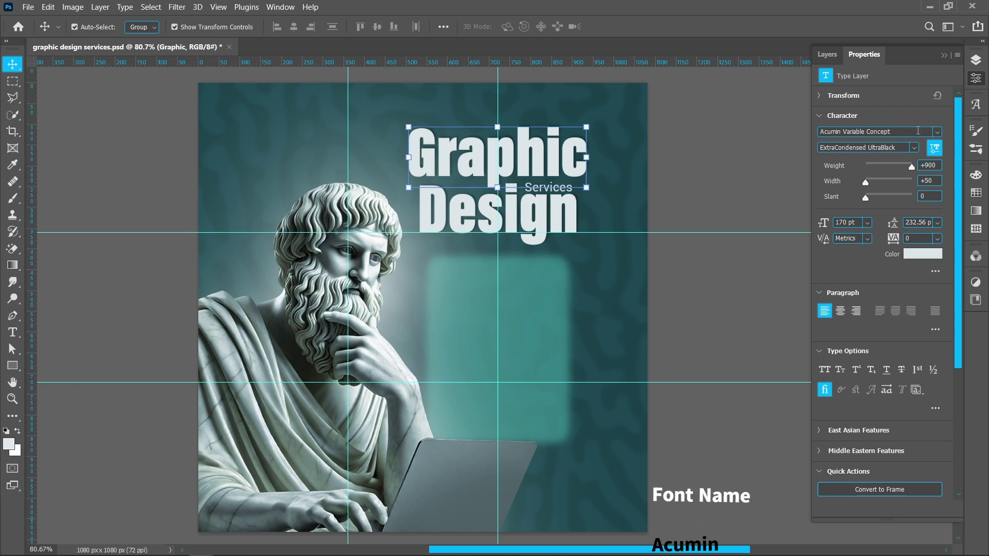
pyautogui.click(933, 132)
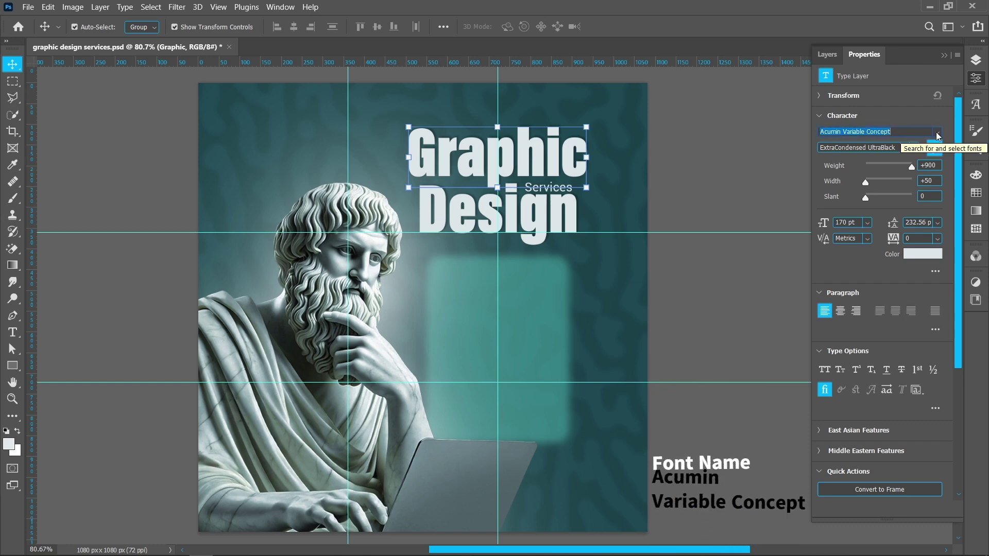
pyautogui.click(914, 148)
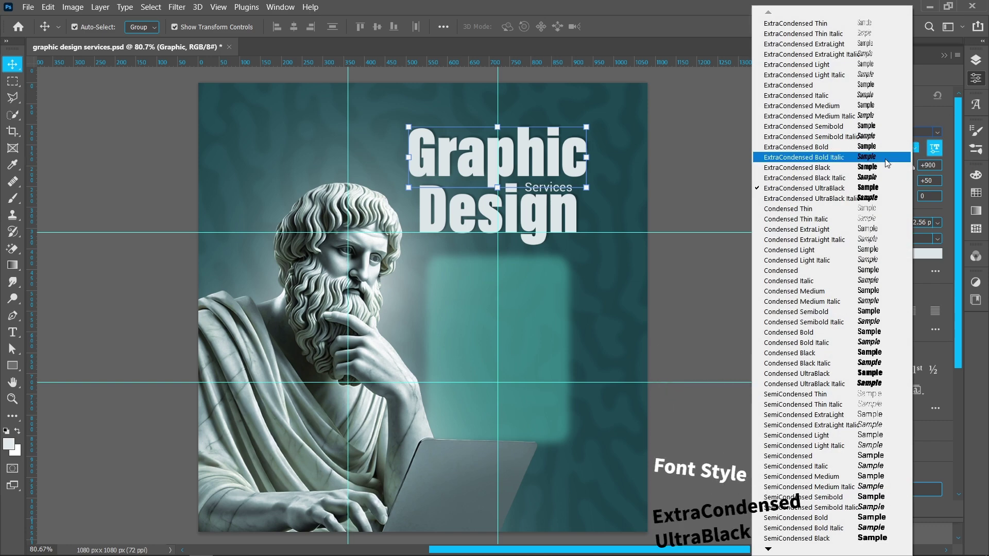
pyautogui.click(834, 189)
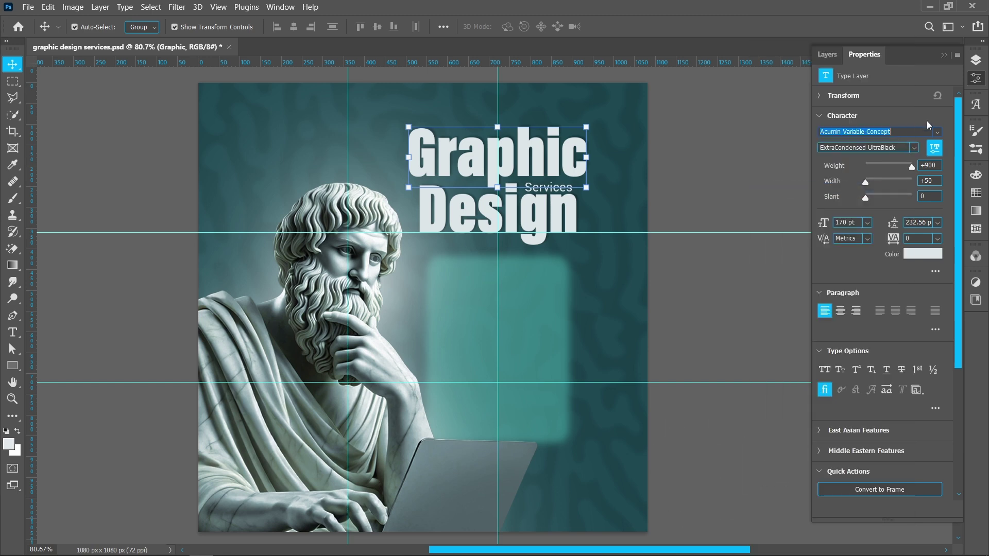
pyautogui.click(976, 60)
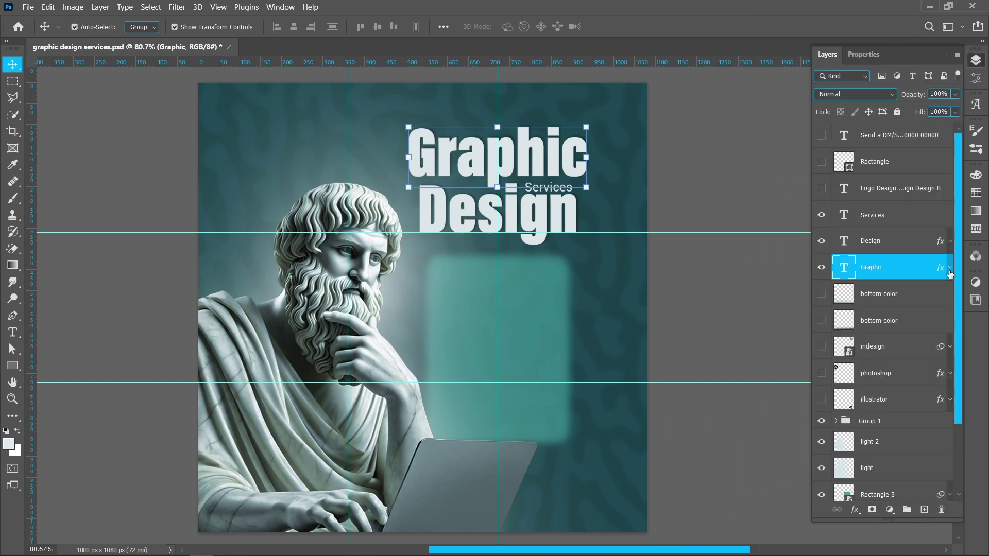
pyautogui.click(949, 269)
pyautogui.doubleClick(885, 298)
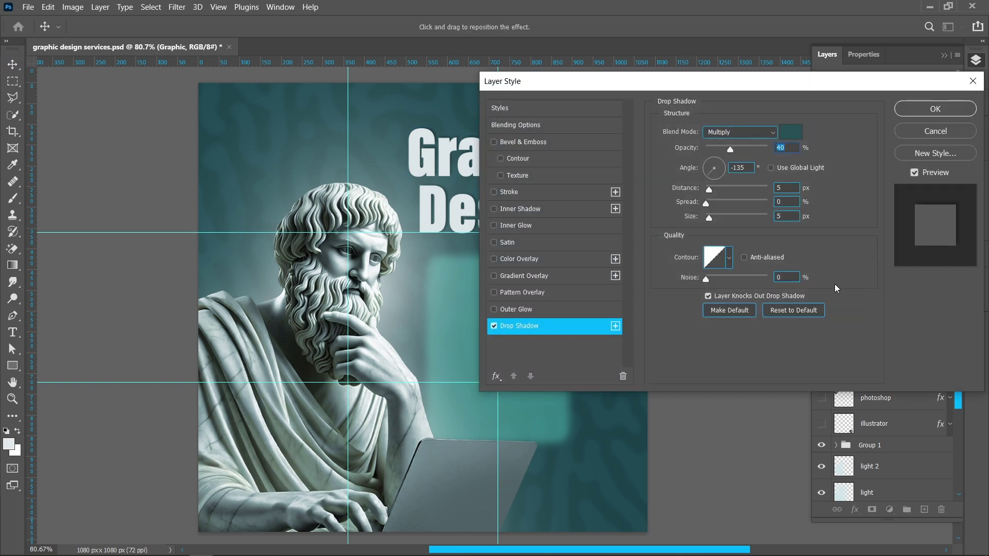
pyautogui.click(787, 137)
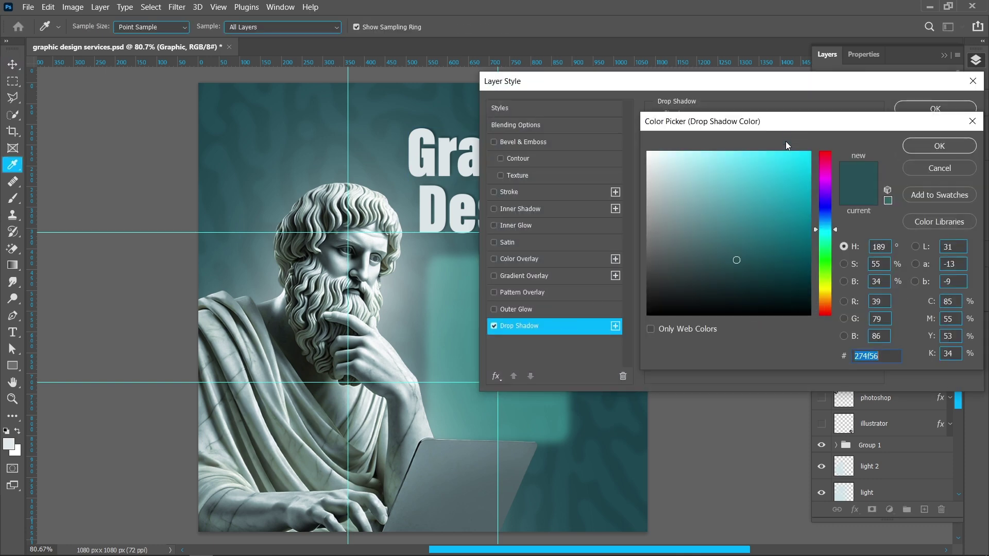
pyautogui.click(931, 147)
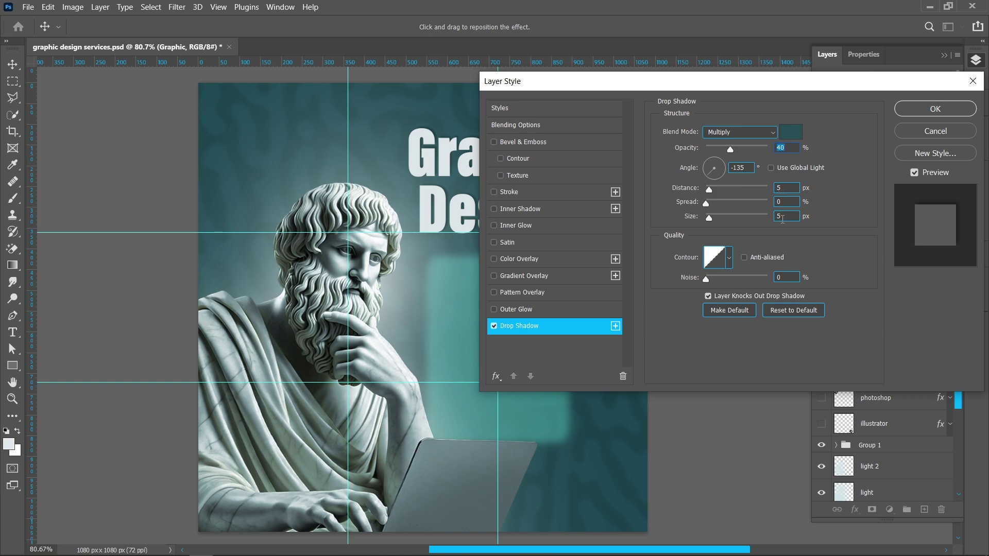
pyautogui.click(771, 132)
pyautogui.click(872, 130)
pyautogui.click(901, 112)
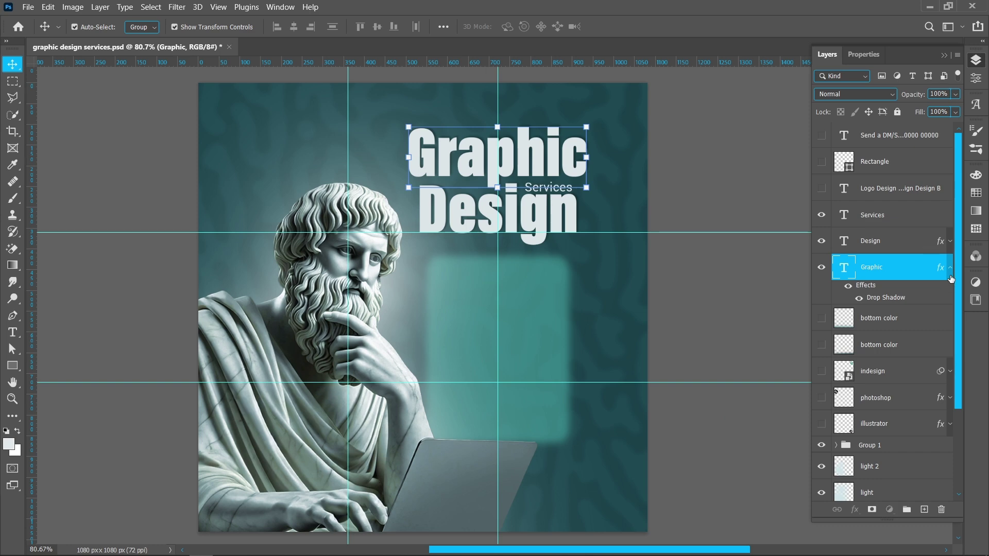
pyautogui.click(950, 268)
pyautogui.click(899, 243)
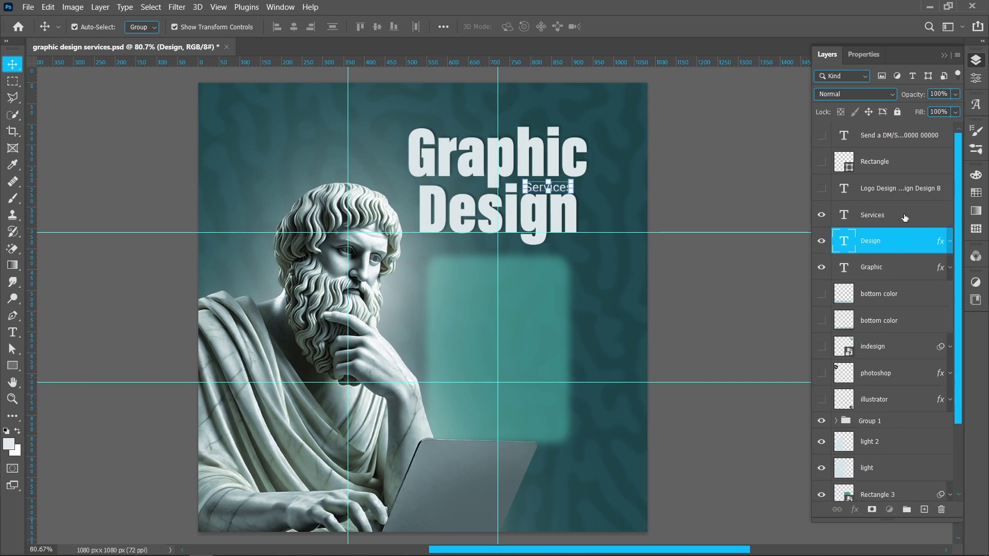
# - Select the Services subtitle and check its font in Properties
pyautogui.click(868, 217)
pyautogui.click(976, 78)
pyautogui.click(909, 133)
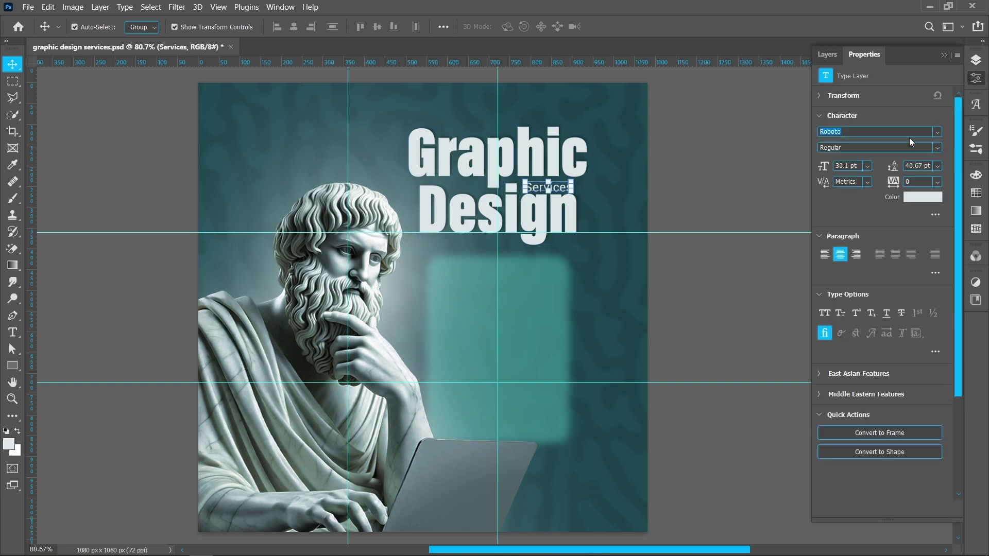
pyautogui.click(976, 60)
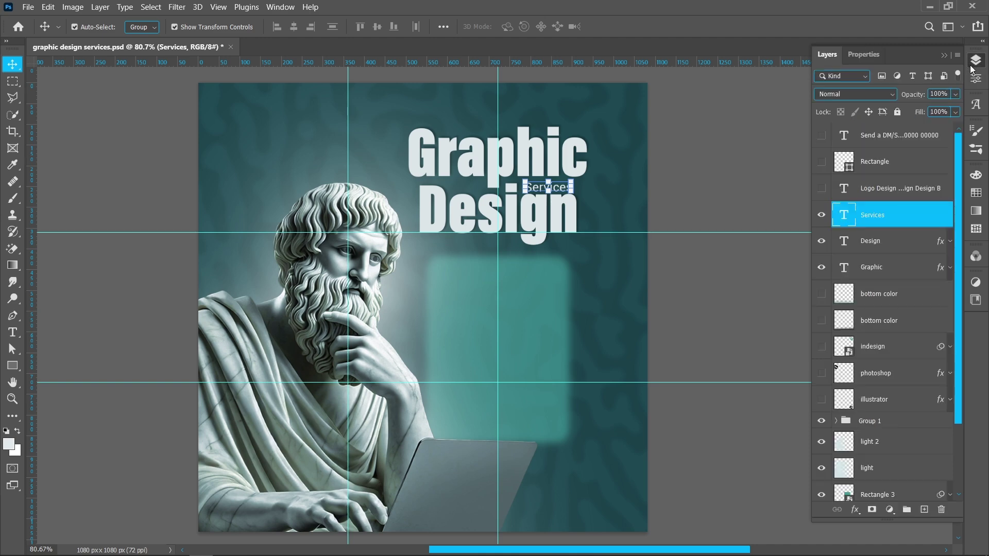
# - Show the Logo Design services list and check its Roboto Regular 28.22 pt text settings
pyautogui.click(822, 189)
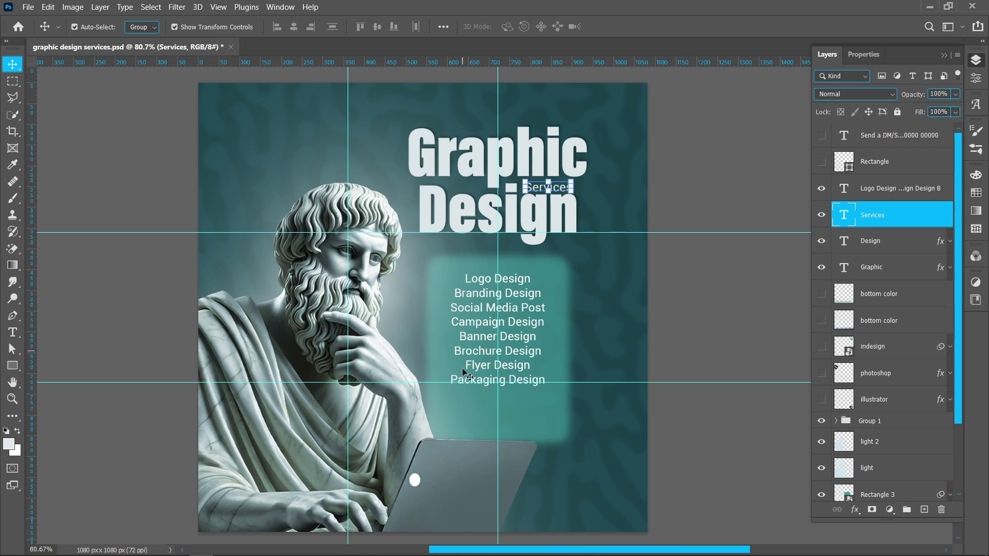
pyautogui.click(896, 196)
pyautogui.click(981, 78)
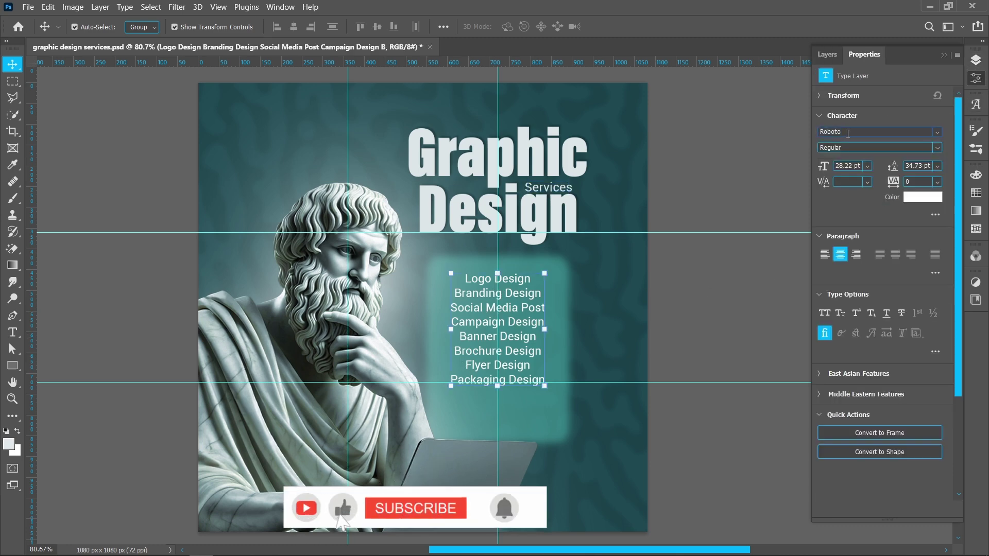
pyautogui.click(980, 64)
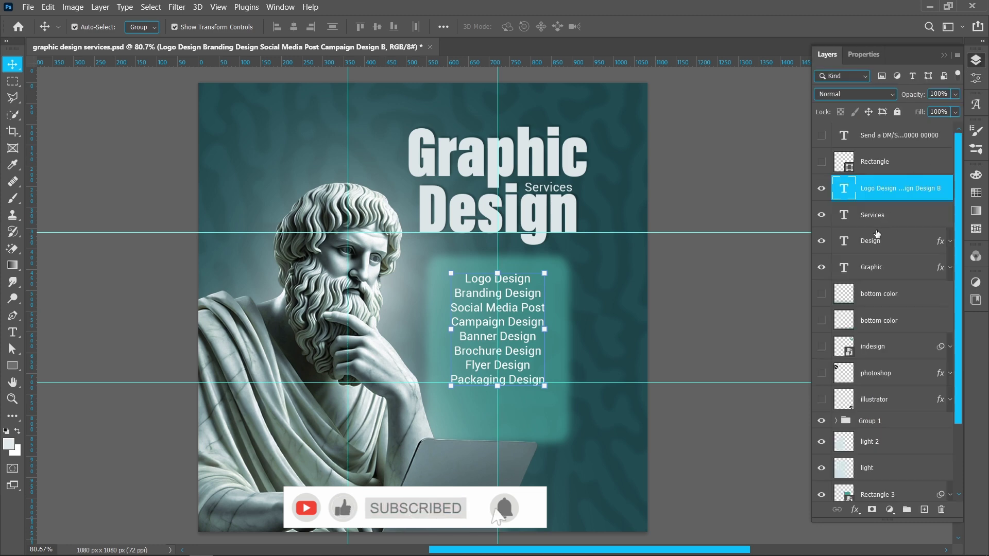
# - Preview both bottom color layers, then leave them hidden
pyautogui.click(899, 296)
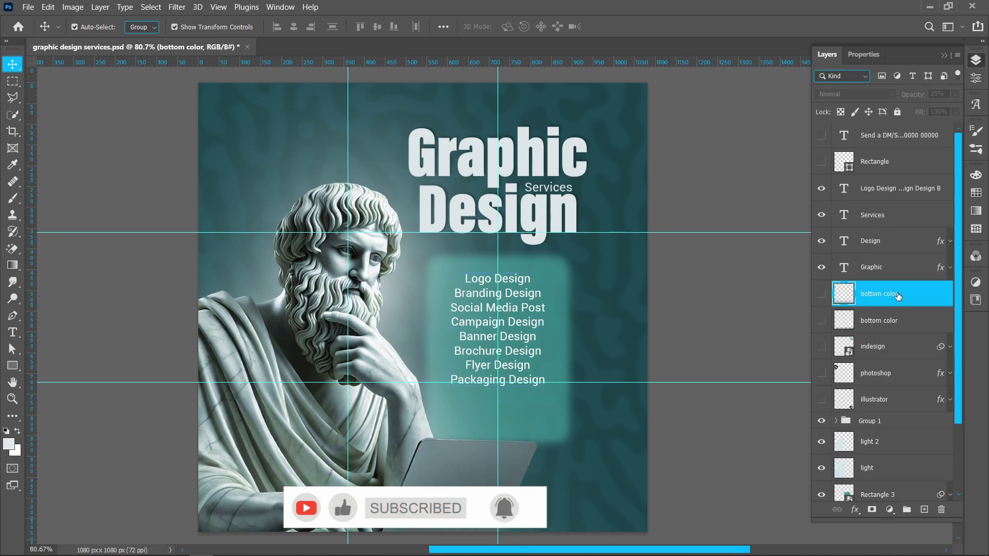
pyautogui.click(822, 294)
pyautogui.click(822, 320)
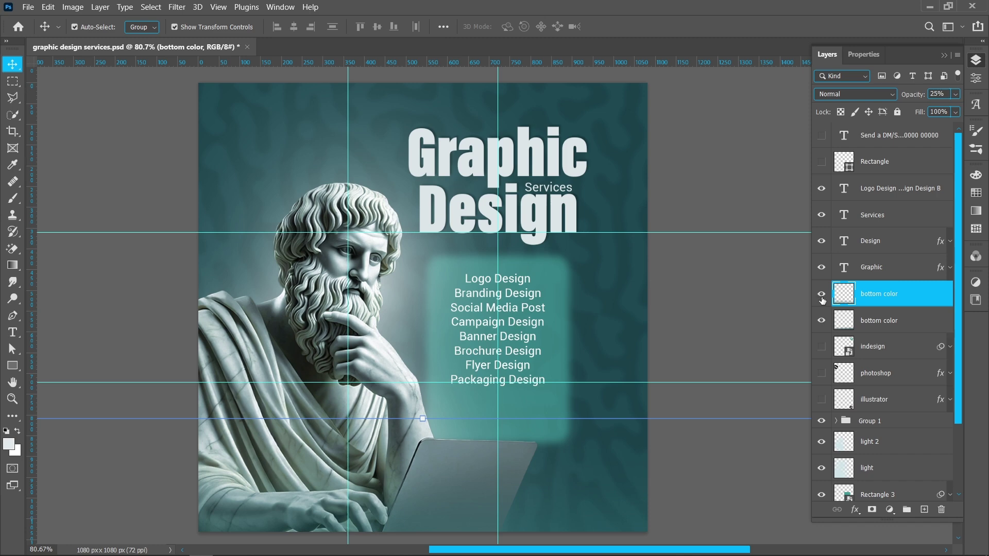
pyautogui.click(821, 294)
pyautogui.click(821, 320)
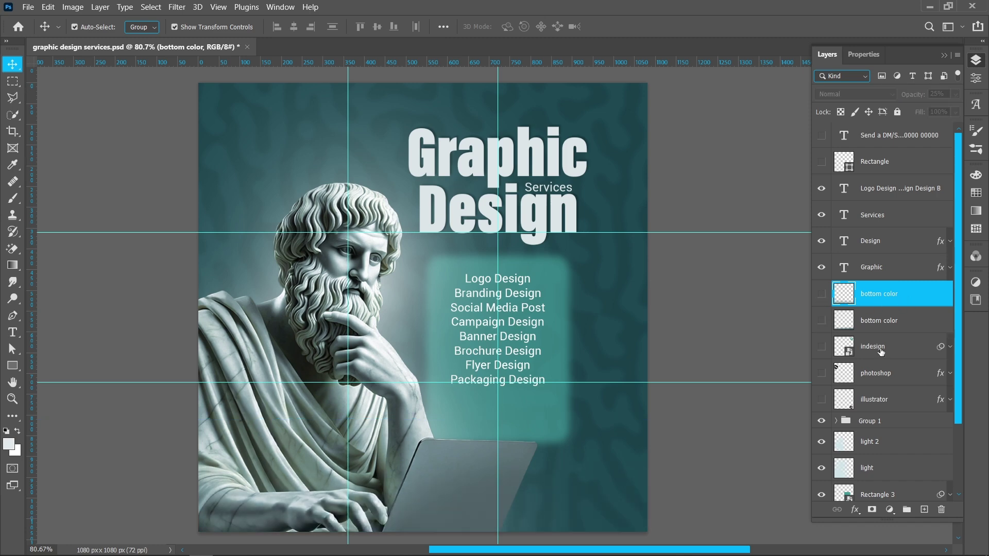
# - On a new layer, sample a teal from the canvas and paint it along the bottom with a 263 px brush
pyautogui.click(923, 510)
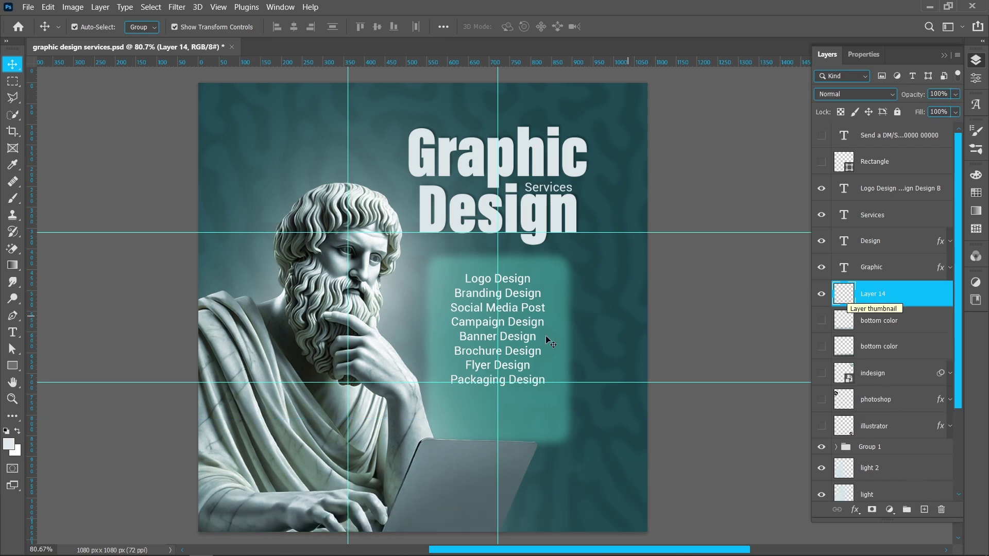
pyautogui.press('b')
pyautogui.moveTo(392, 335)
pyautogui.mouseDown()
pyautogui.moveTo(409, 347)
pyautogui.moveTo(372, 321)
pyautogui.mouseUp()
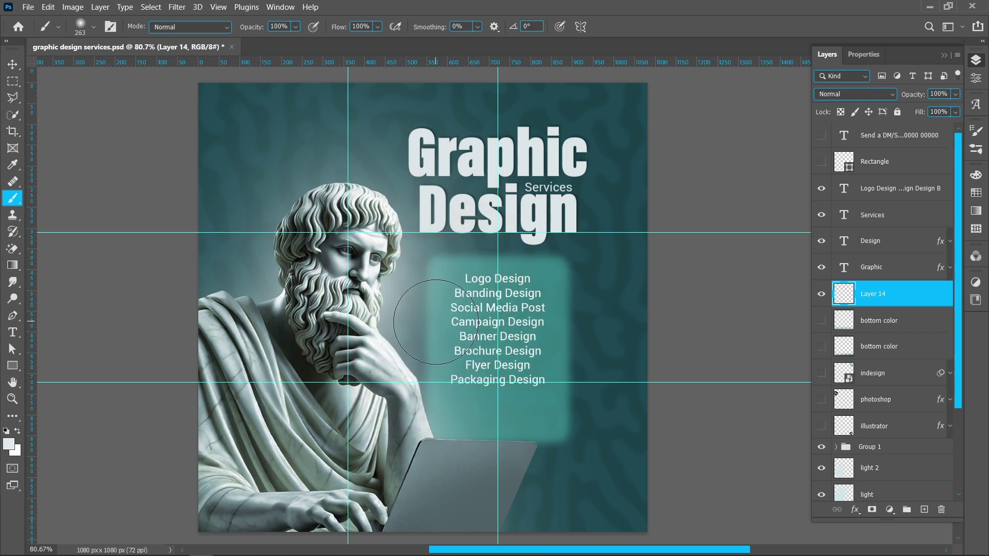
pyautogui.press('i')
pyautogui.click(597, 261)
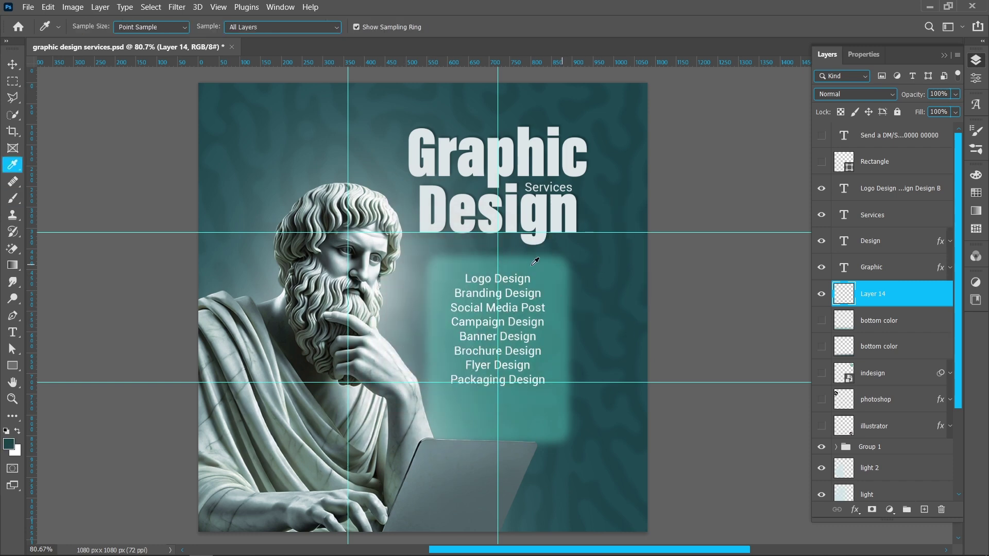
pyautogui.click(553, 279)
pyautogui.press('b')
pyautogui.moveTo(658, 529); pyautogui.dragTo(657, 537)
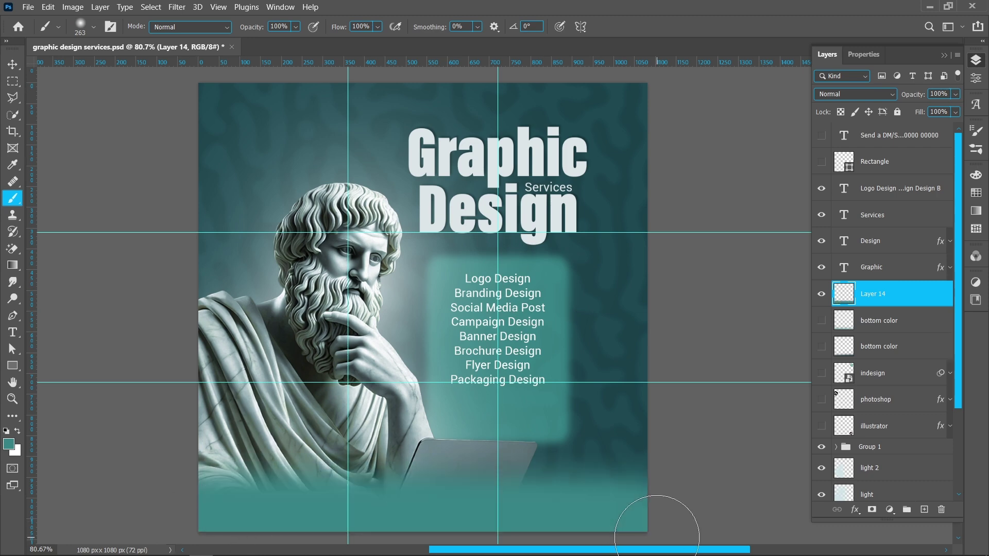
# - Stretch the teal glow upward, keep it low on the canvas, and set Layer 14 to 30% opacity
pyautogui.hotkey('ctrl', 't')
pyautogui.moveTo(422, 503); pyautogui.dragTo(423, 330)
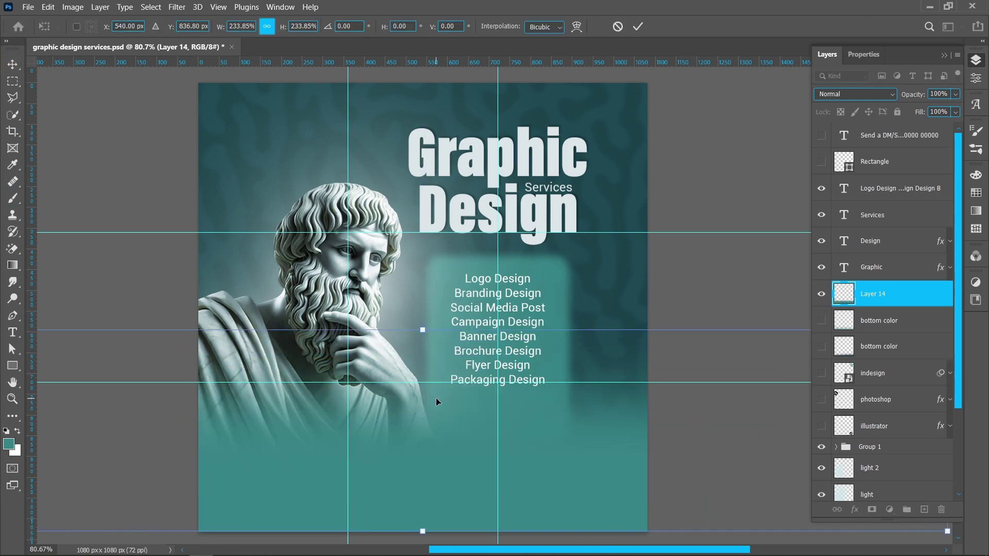
pyautogui.moveTo(436, 402); pyautogui.dragTo(435, 486)
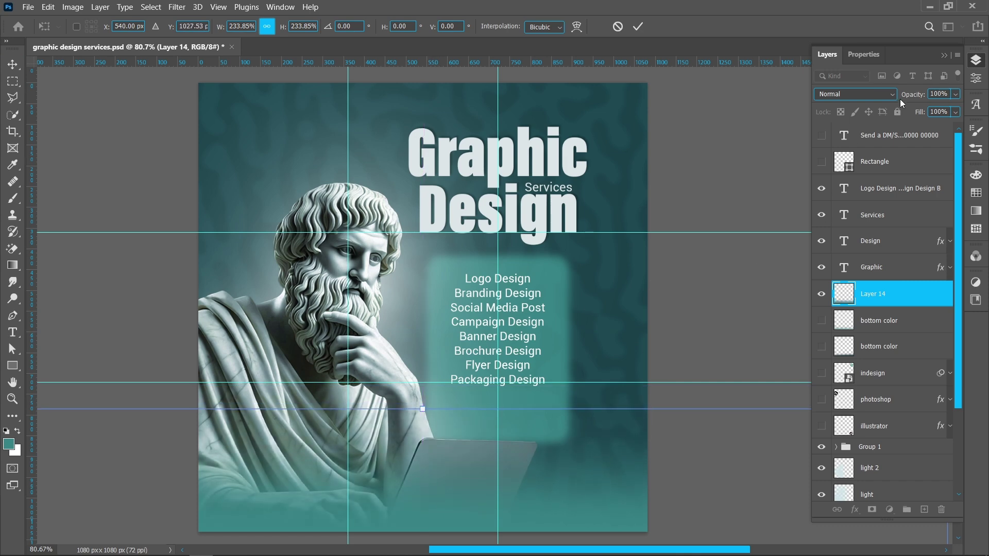
pyautogui.moveTo(916, 96); pyautogui.dragTo(878, 96)
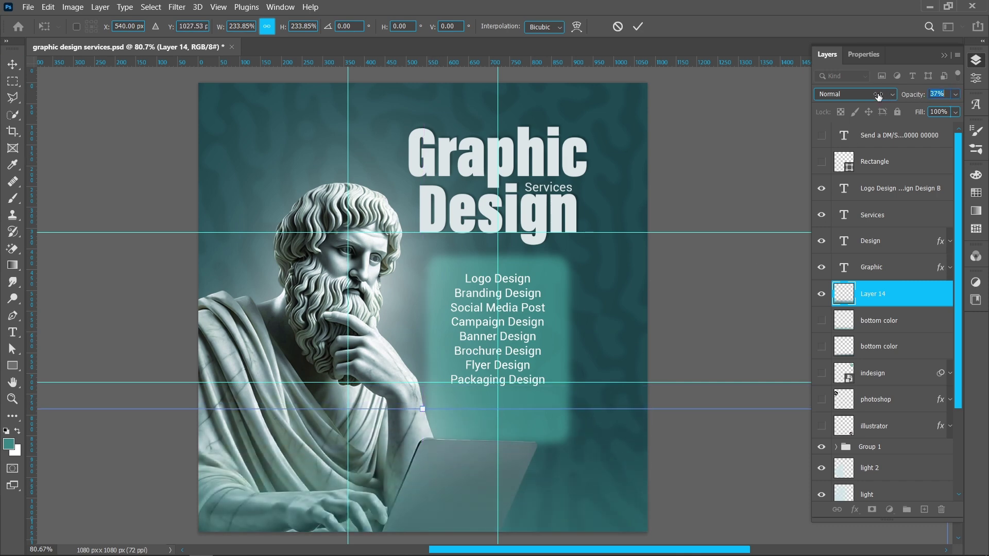
pyautogui.doubleClick(933, 93)
pyautogui.write('30')
pyautogui.press('Return')
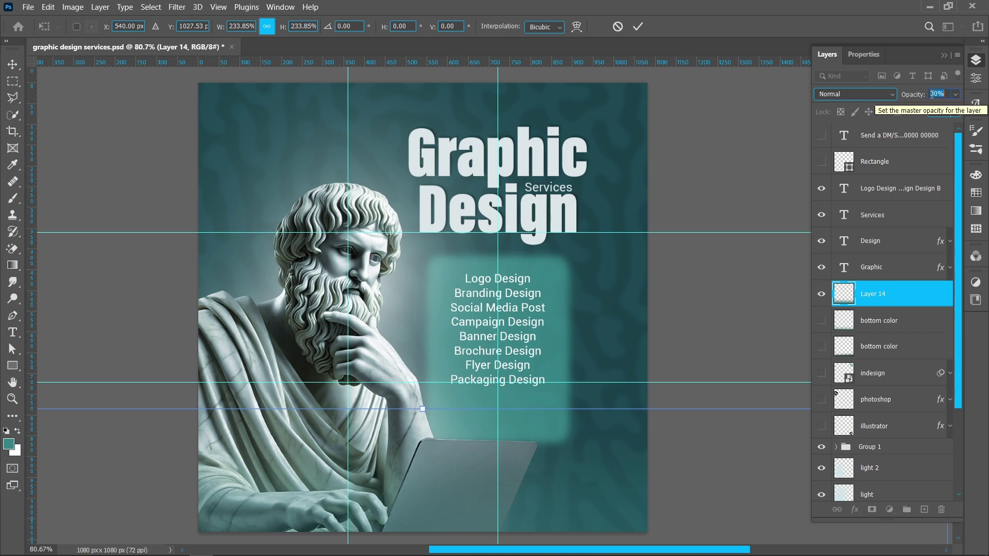
pyautogui.click(637, 27)
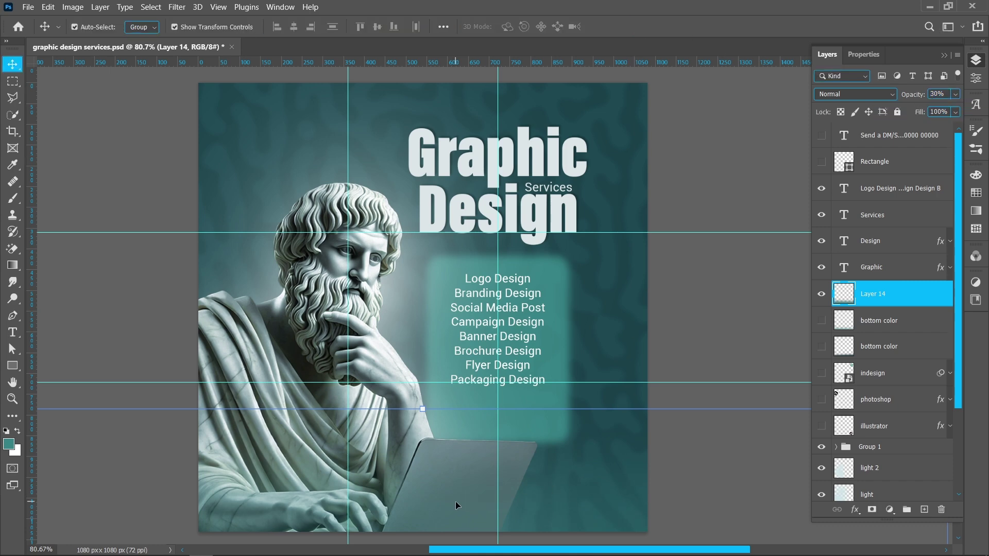
# - Move Layer 14 down the stack and turn on both bottom color glow layers (25%, 35%)
pyautogui.click(712, 355)
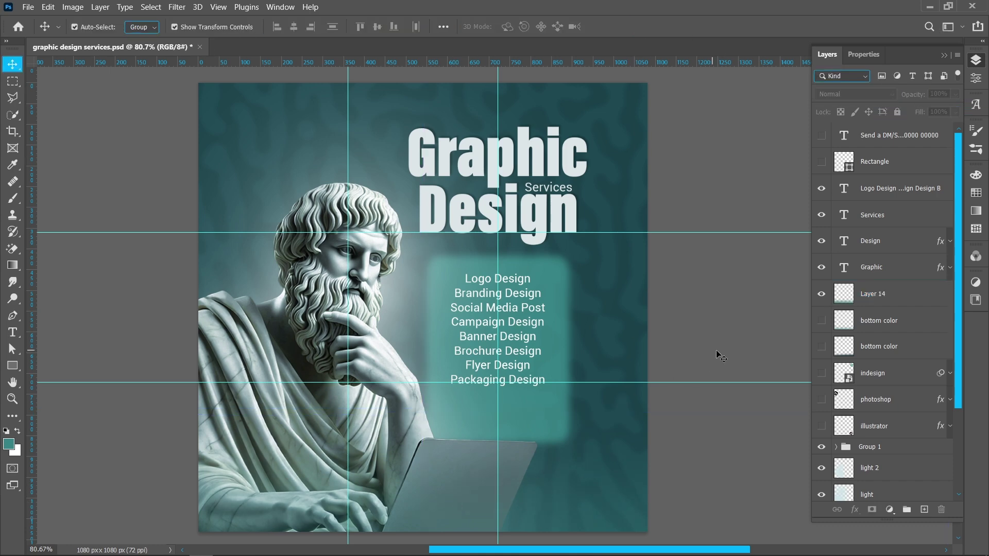
pyautogui.moveTo(924, 295); pyautogui.dragTo(870, 447)
pyautogui.click(821, 294)
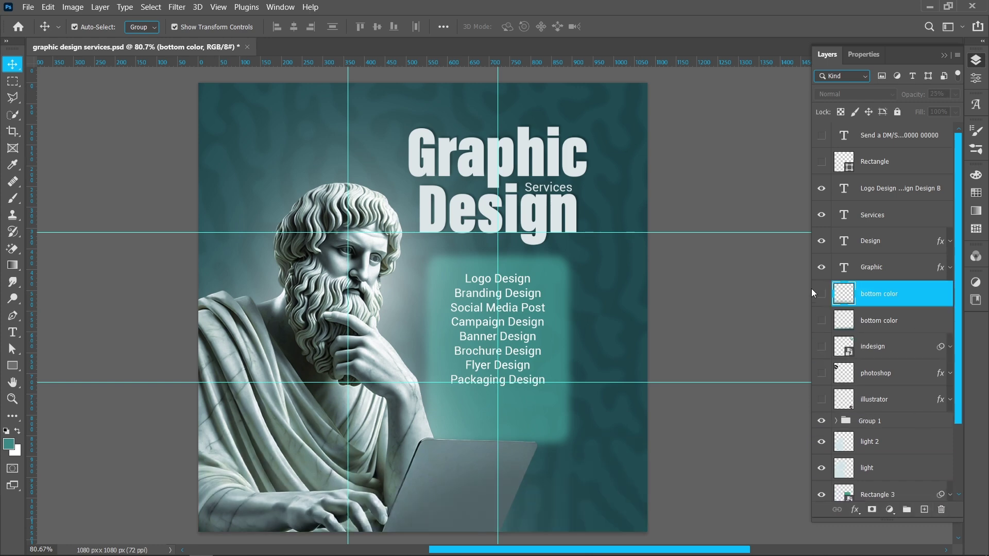
pyautogui.click(822, 321)
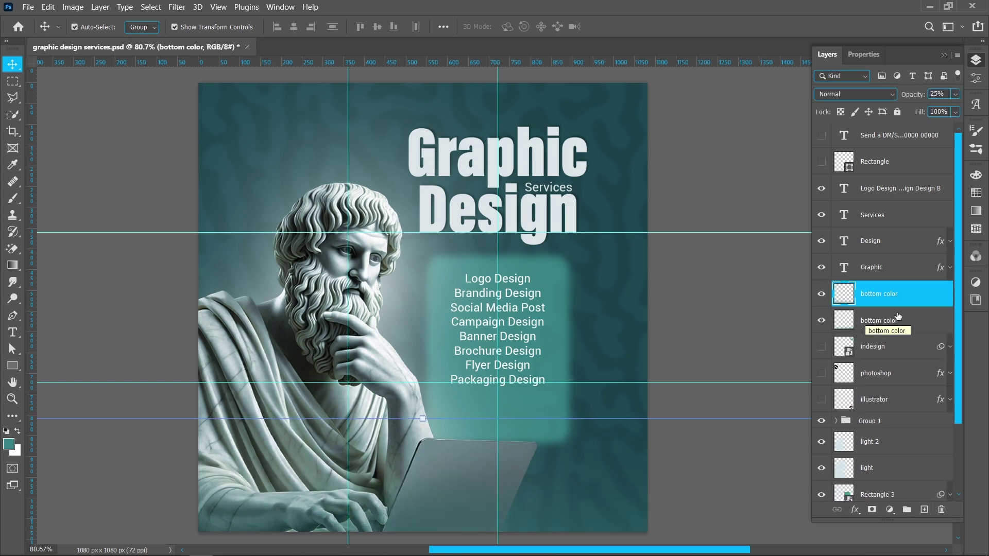
pyautogui.click(906, 330)
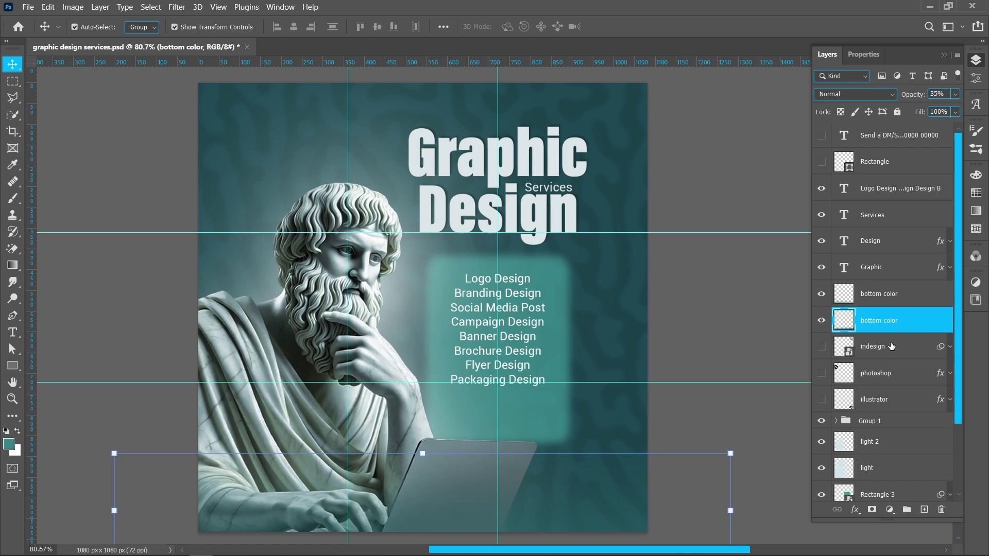
# - Show and select the Gaussian-blurred InDesign icon layer at 70%, expanding its smart filters
pyautogui.click(821, 346)
pyautogui.click(604, 120)
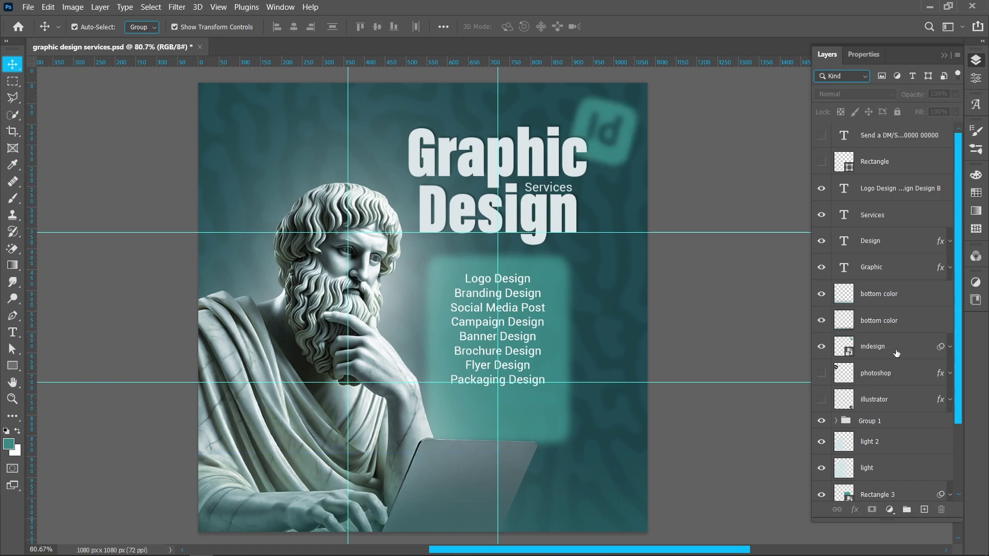
pyautogui.click(950, 347)
# - Recheck the InDesign icon's Gaussian Blur smart filter, keeping Radius at 6.5 pixels
pyautogui.click(847, 371)
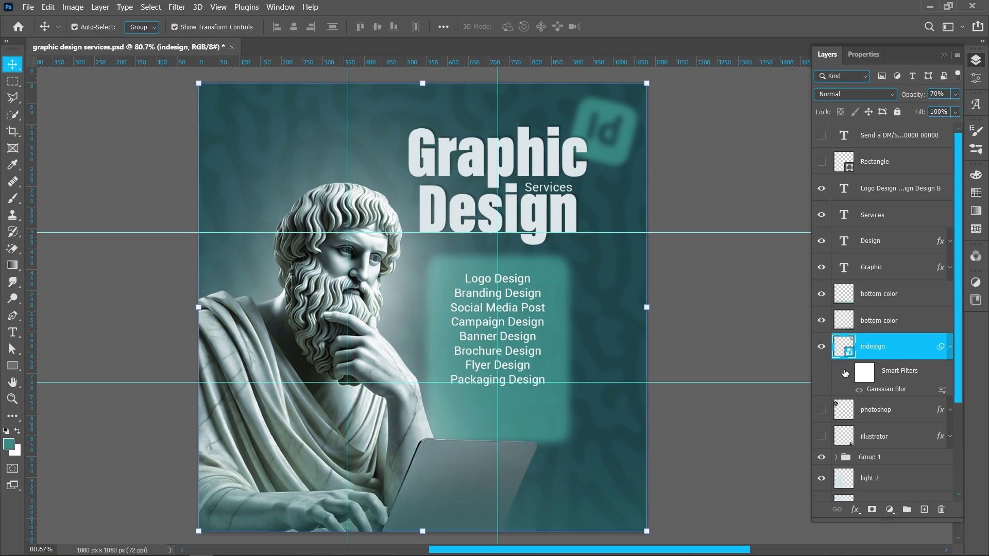
pyautogui.rightClick(881, 351)
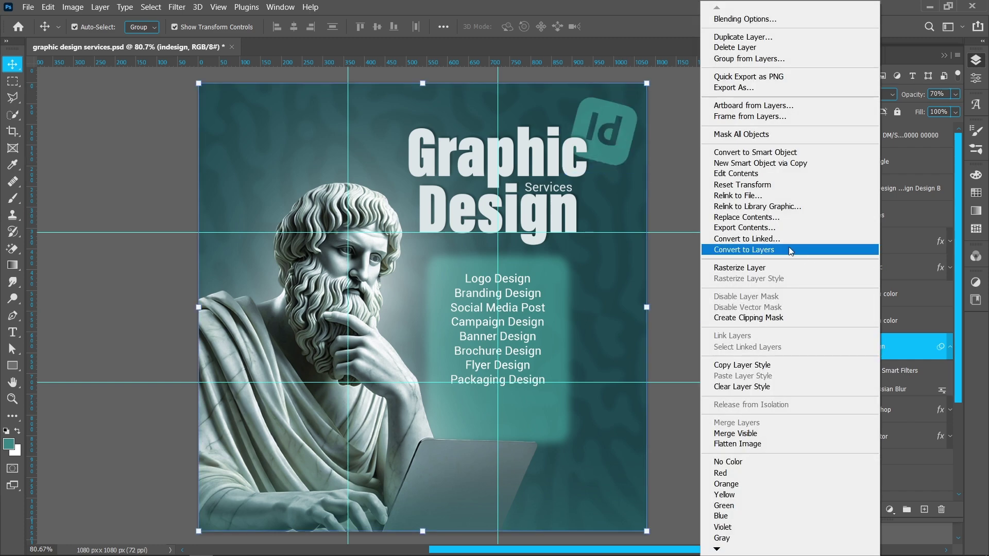
pyautogui.click(900, 353)
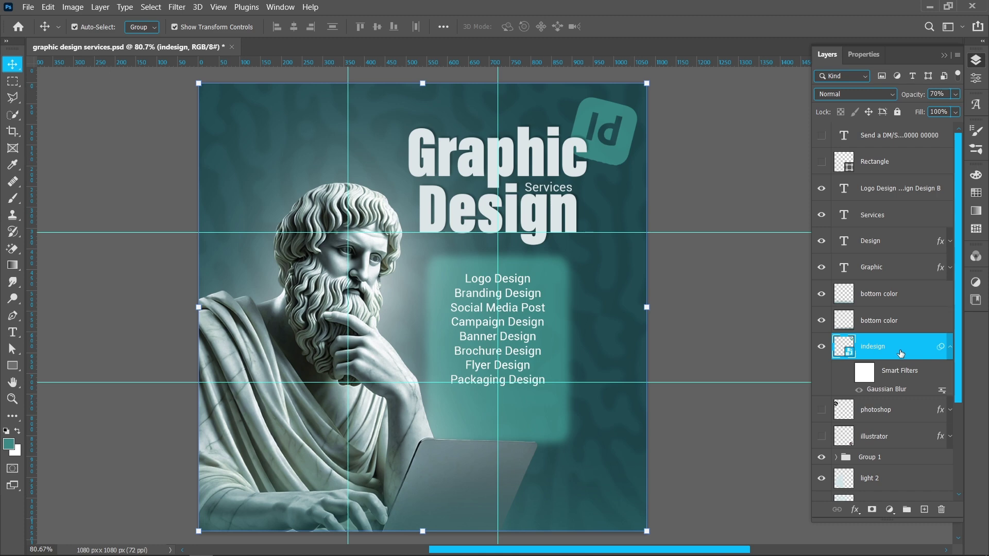
pyautogui.click(847, 372)
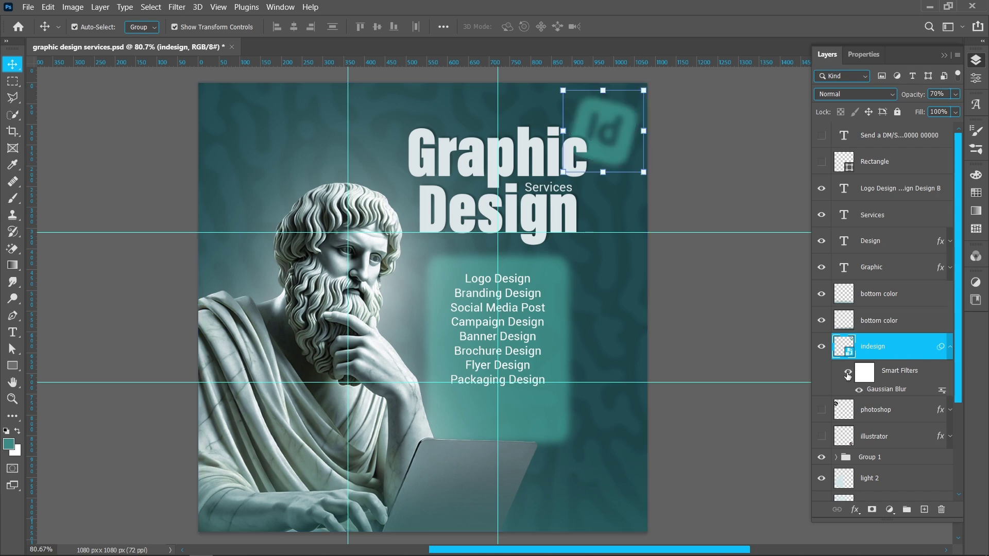
pyautogui.doubleClick(893, 390)
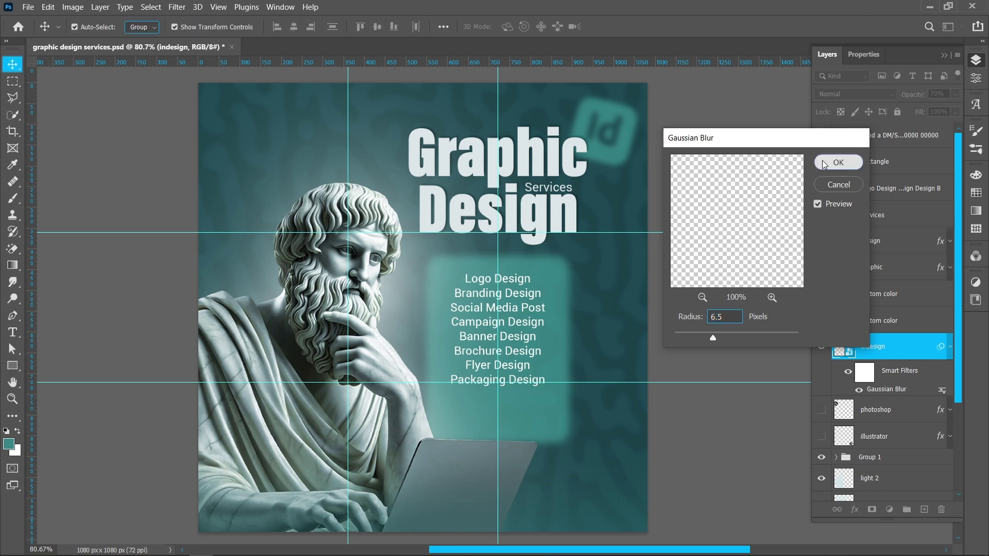
pyautogui.click(838, 163)
pyautogui.click(950, 349)
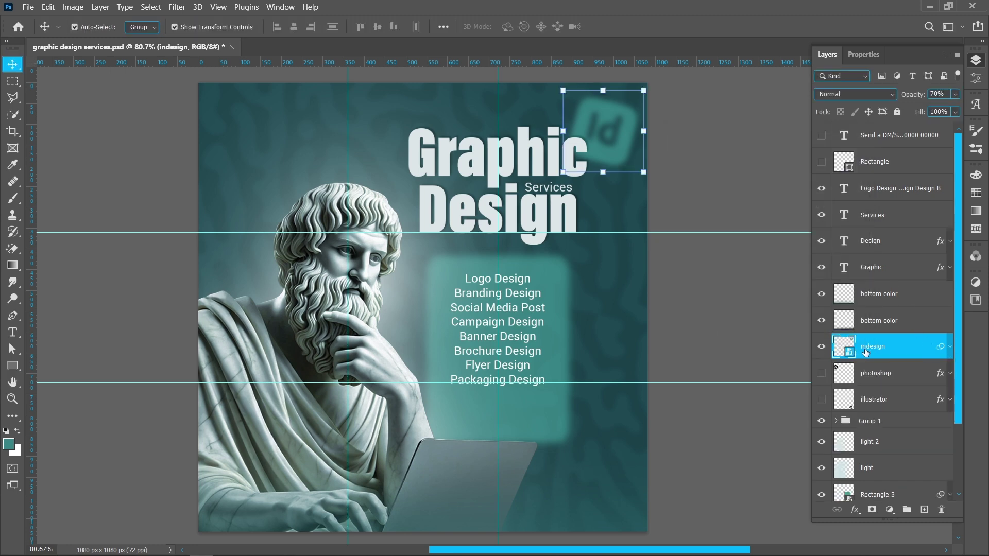
# - Show the blurred Ps icon at upper left and Ai icon at lower right
pyautogui.click(820, 373)
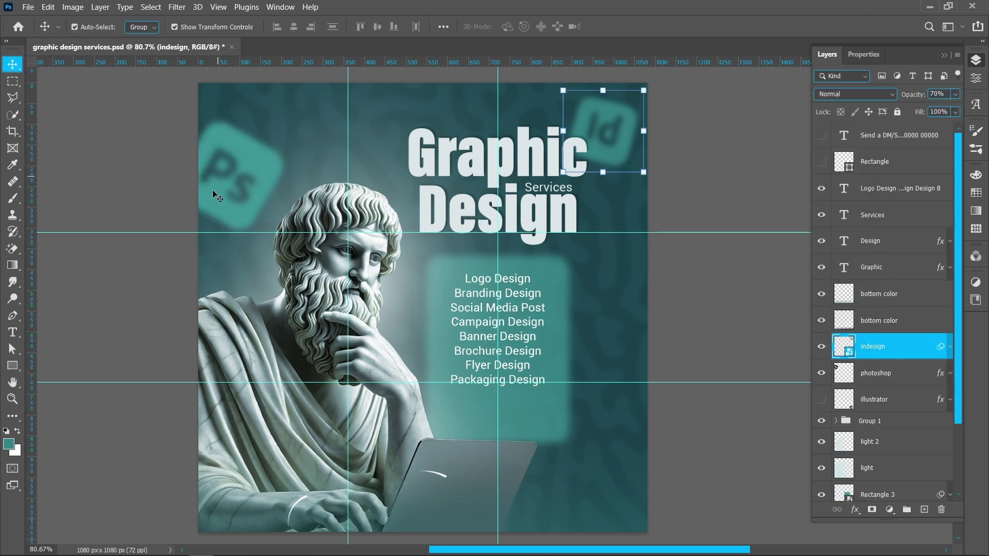
pyautogui.click(820, 399)
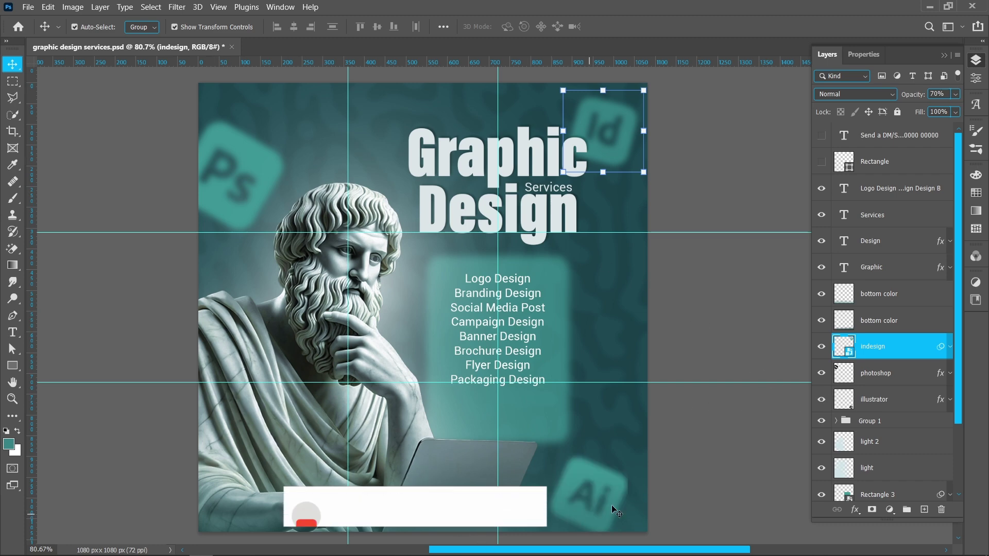
pyautogui.click(719, 423)
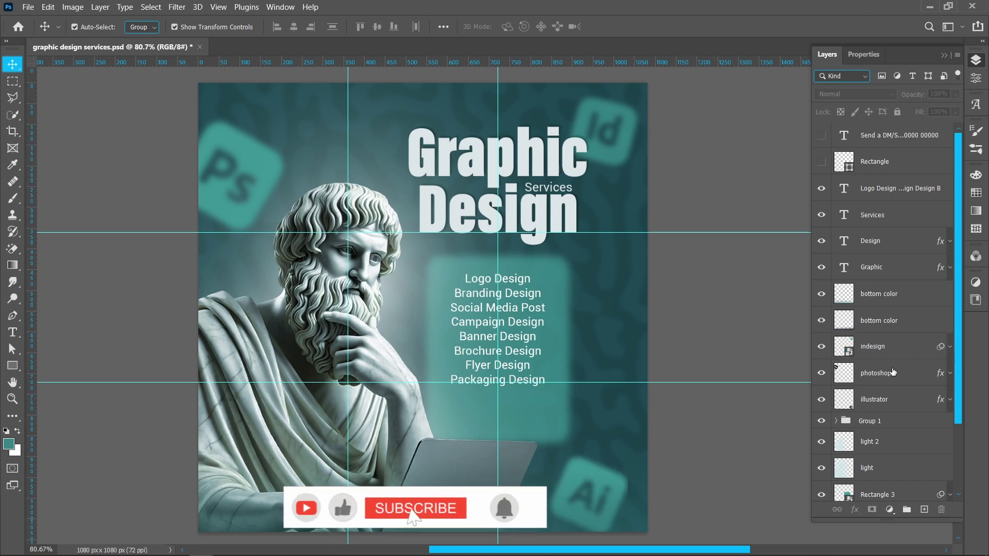
# - Show the rounded rectangle and the call-to-action text layer, selecting the text layer
pyautogui.click(824, 162)
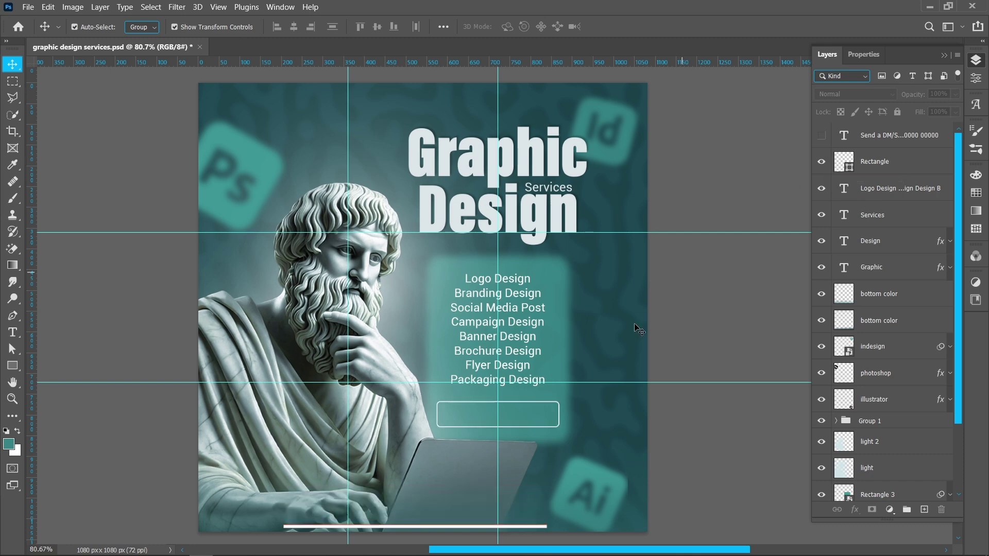
pyautogui.click(536, 427)
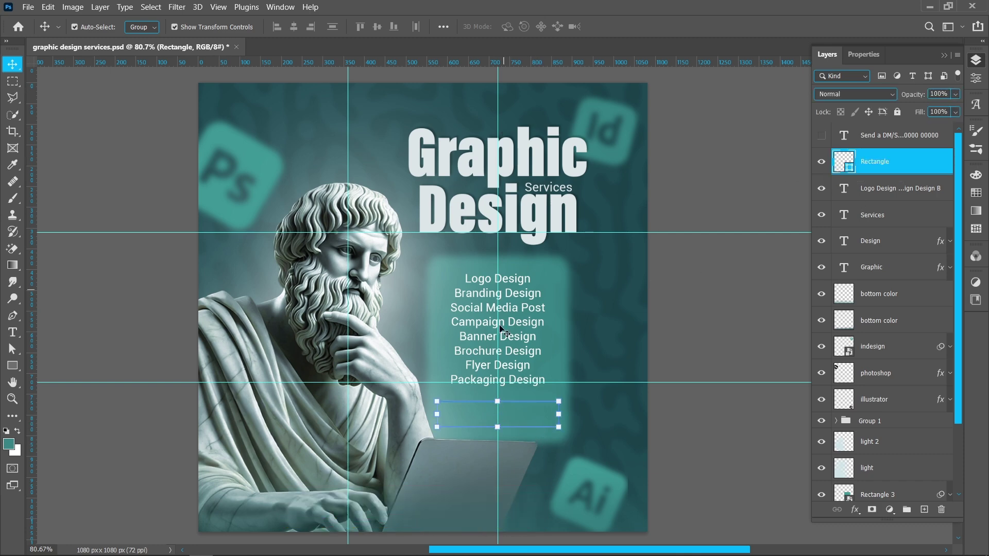
pyautogui.click(821, 135)
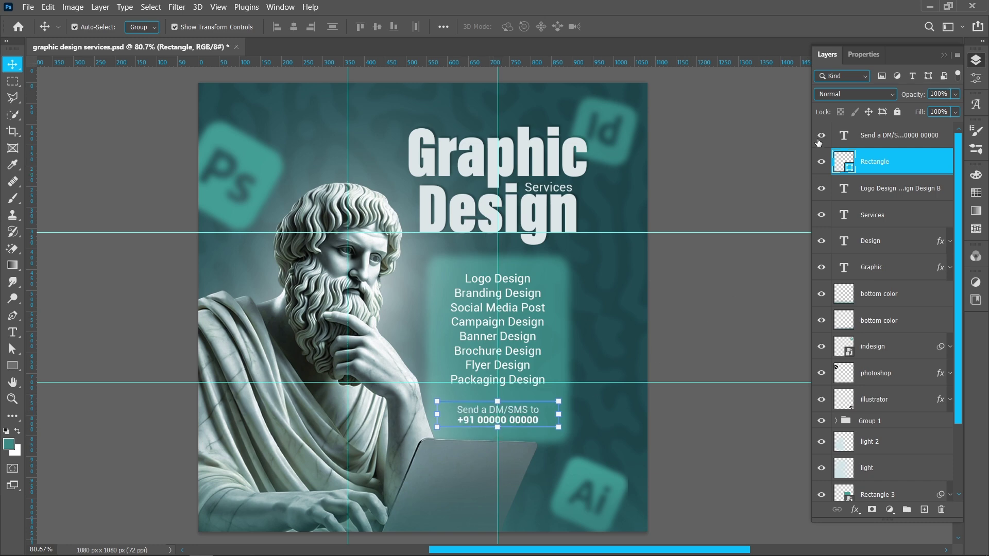
pyautogui.click(875, 138)
pyautogui.click(974, 61)
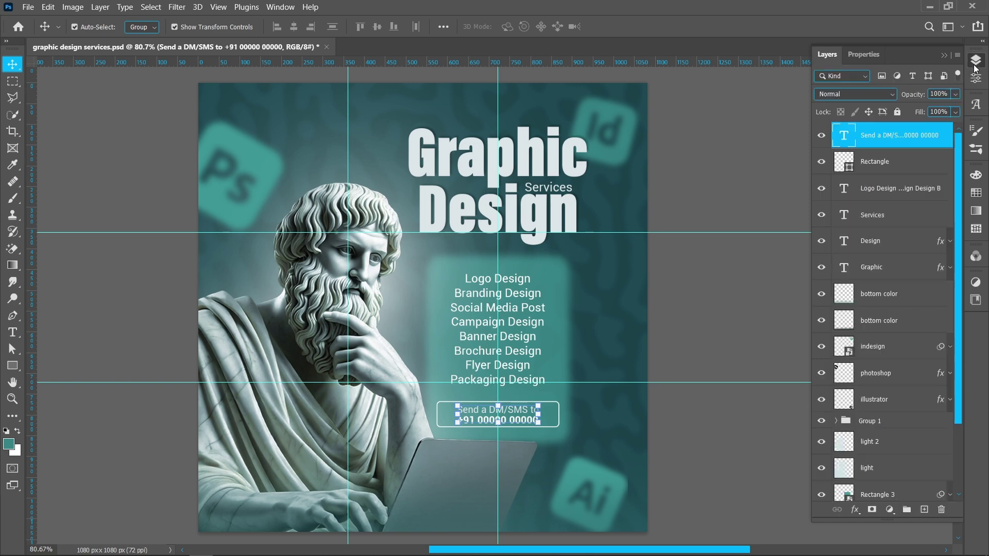
pyautogui.click(977, 78)
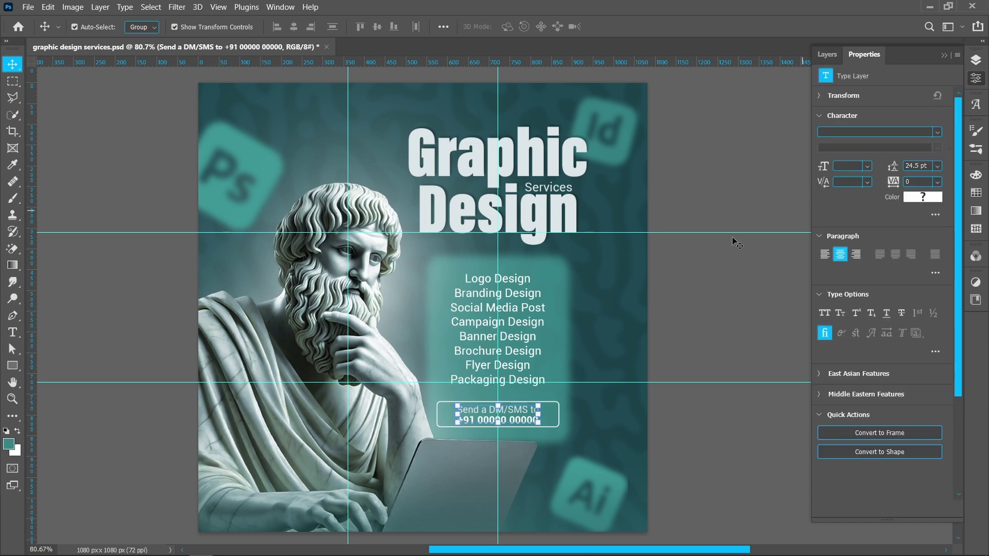
# - Make the phone number line Roboto Bold 24.5 pt and commit the text edit
pyautogui.doubleClick(510, 413)
pyautogui.moveTo(457, 410); pyautogui.dragTo(539, 410)
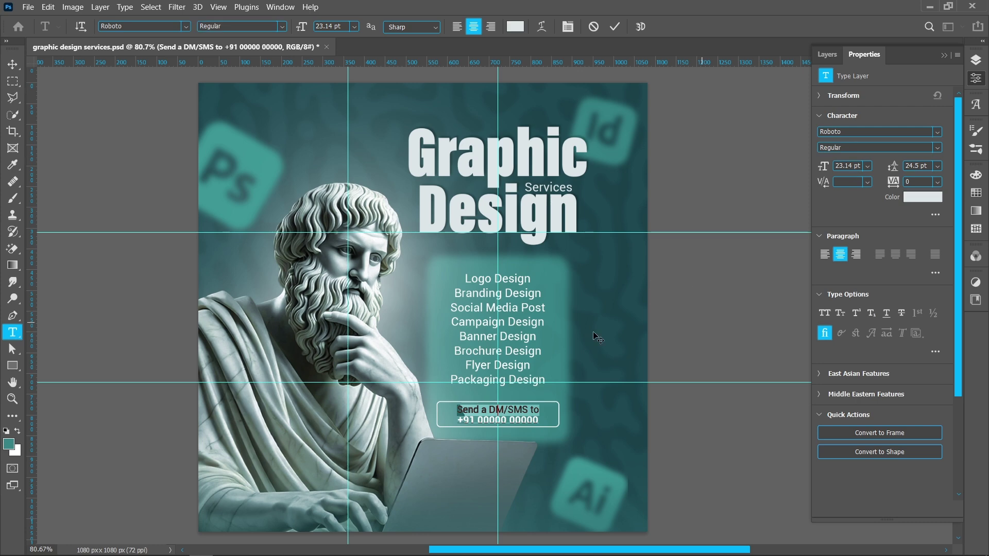
pyautogui.moveTo(458, 421); pyautogui.dragTo(539, 421)
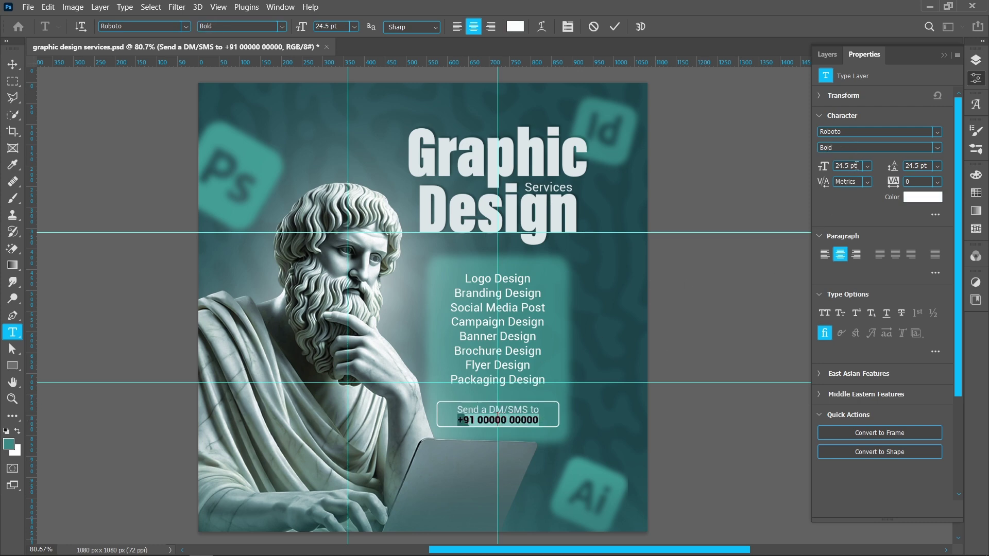
pyautogui.click(976, 60)
pyautogui.press('Escape')
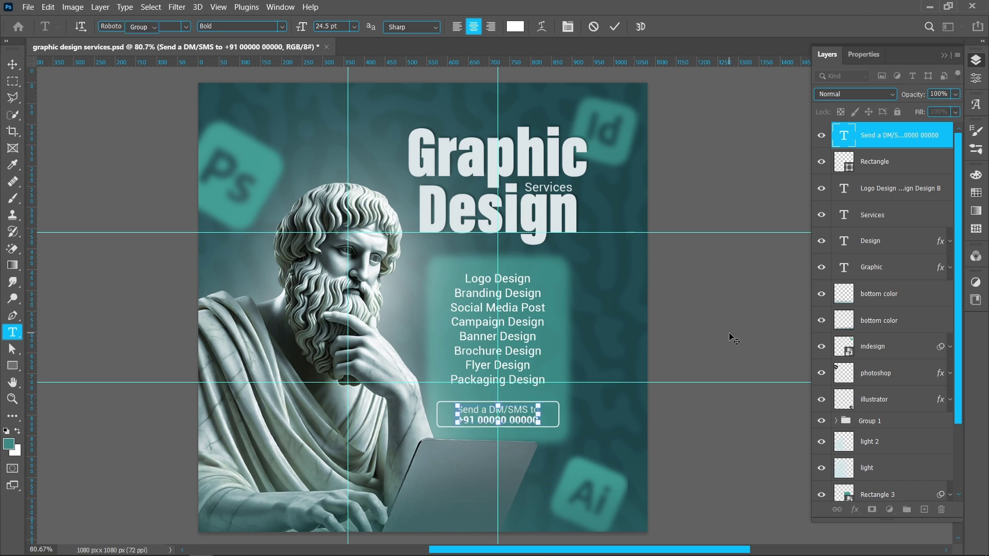
pyautogui.press('v')
pyautogui.click(734, 340)
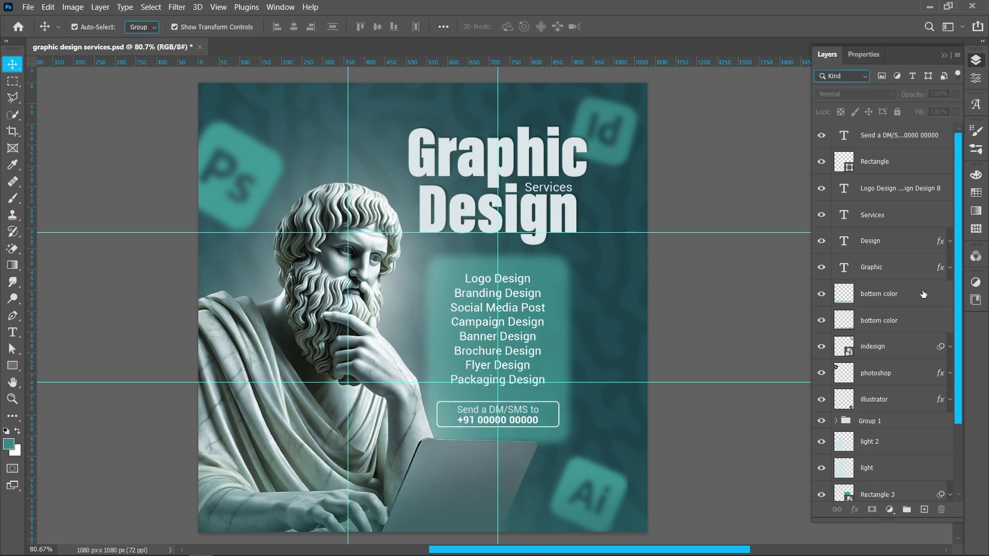
# - Stamp all visible layers into a new top layer named 'graphic design services'
pyautogui.click(899, 137)
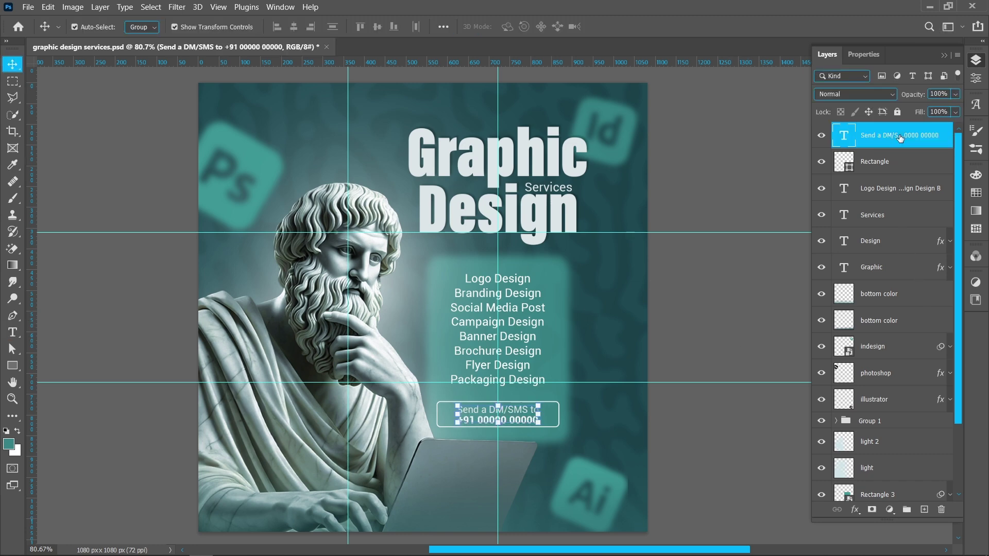
pyautogui.hotkey('ctrl', 'shift', 'alt', 'e')
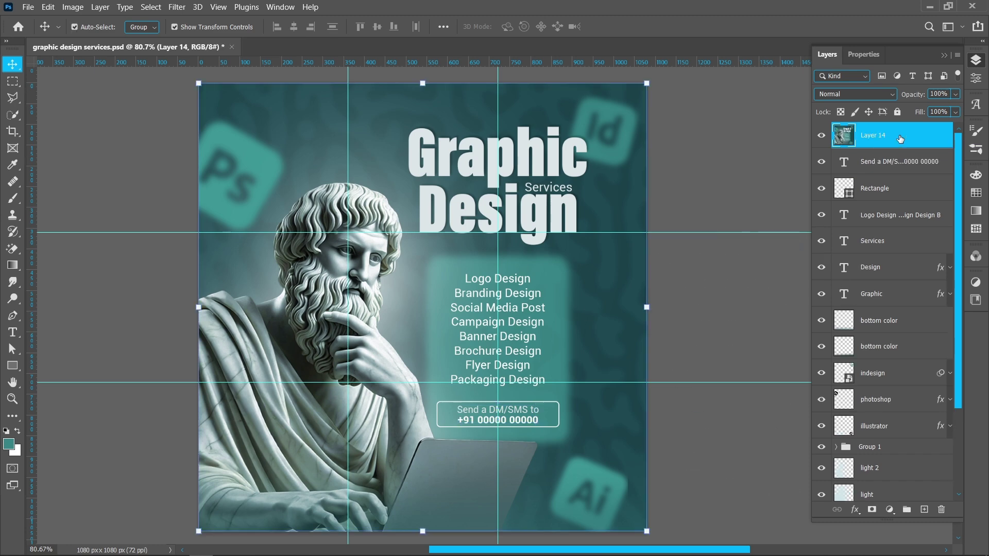
pyautogui.doubleClick(895, 138)
pyautogui.write('d')
pyautogui.write('raphic design services')
pyautogui.press('Return')
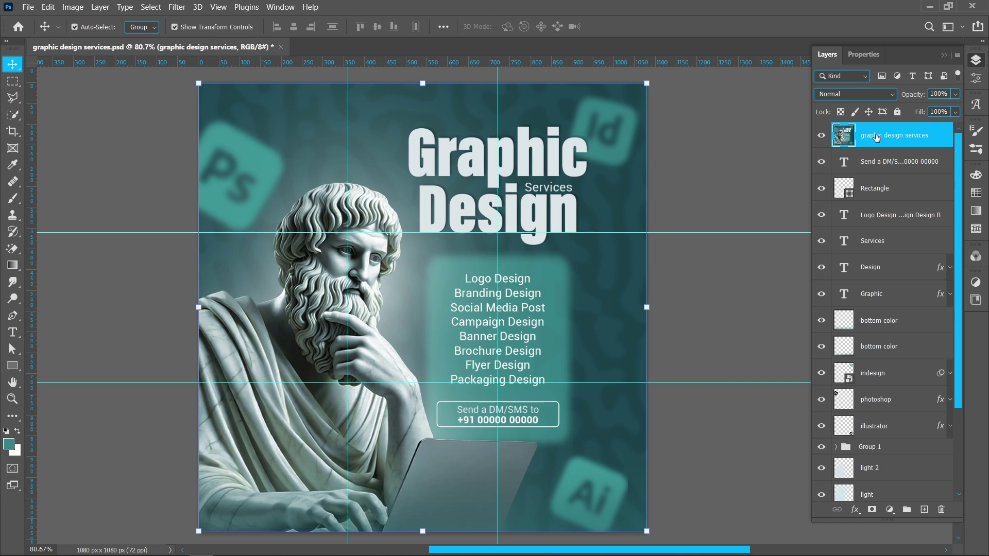
# - Convert the merged layer to a smart object and apply the Camera Raw Filter
pyautogui.rightClick(877, 137)
pyautogui.click(793, 196)
pyautogui.click(177, 7)
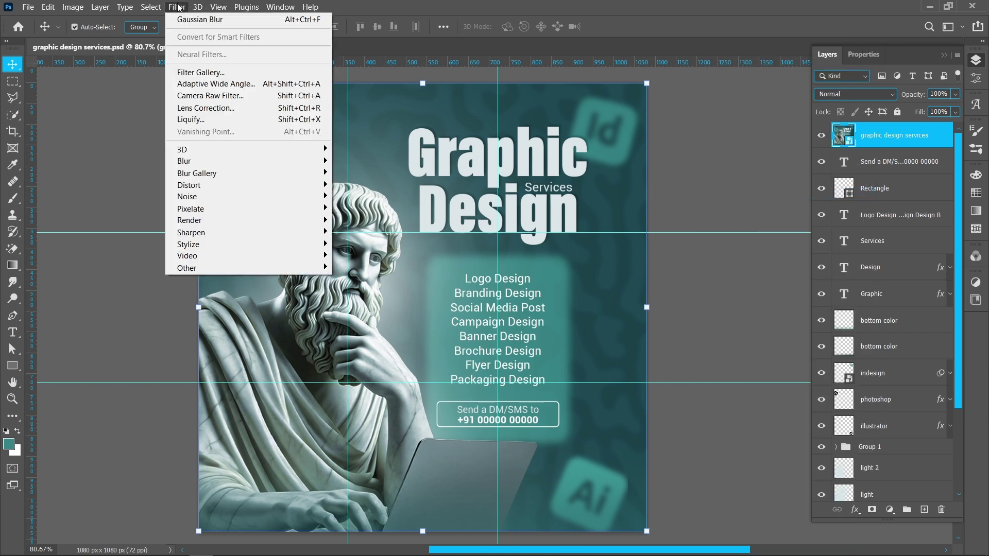
pyautogui.click(205, 98)
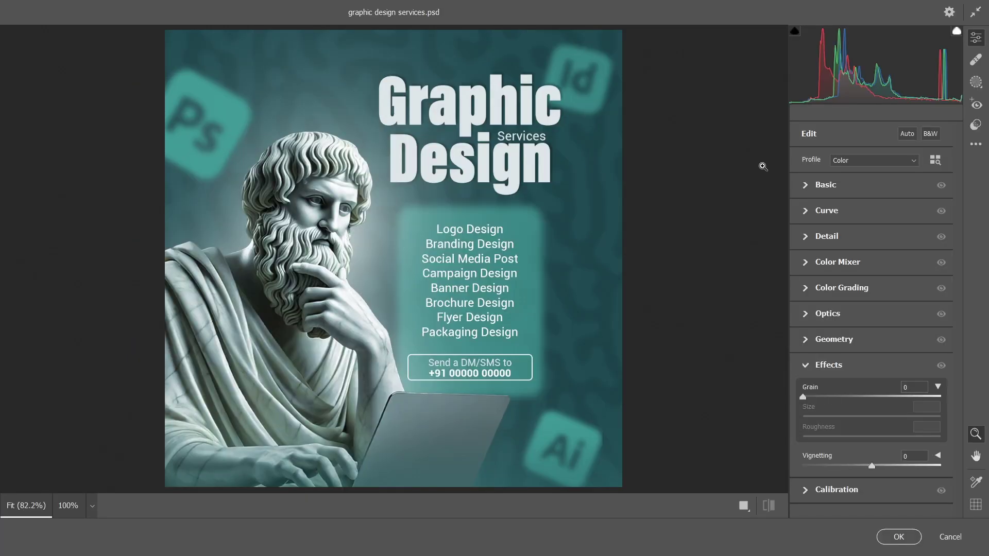
# - Set Temperature -11, Contrast +20, Highlights +5, Texture +25, Clarity +10 and Vibrance +8 in Basic
pyautogui.click(803, 187)
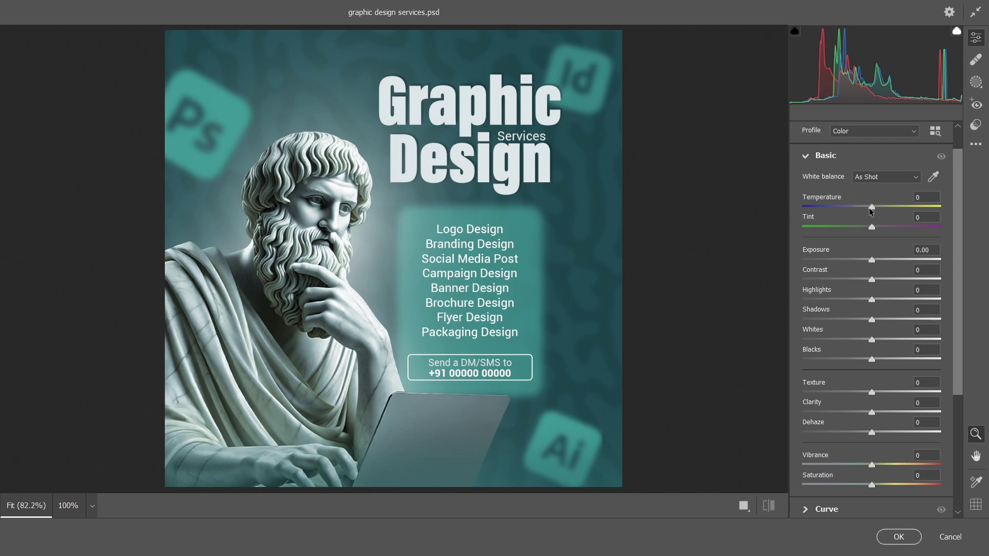
pyautogui.moveTo(872, 207); pyautogui.dragTo(865, 212)
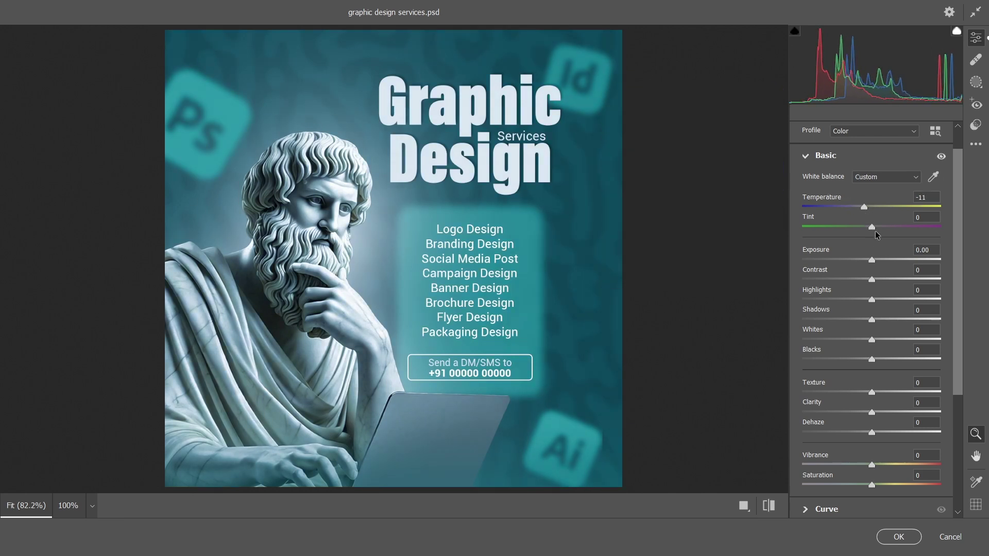
pyautogui.moveTo(872, 280); pyautogui.dragTo(885, 280)
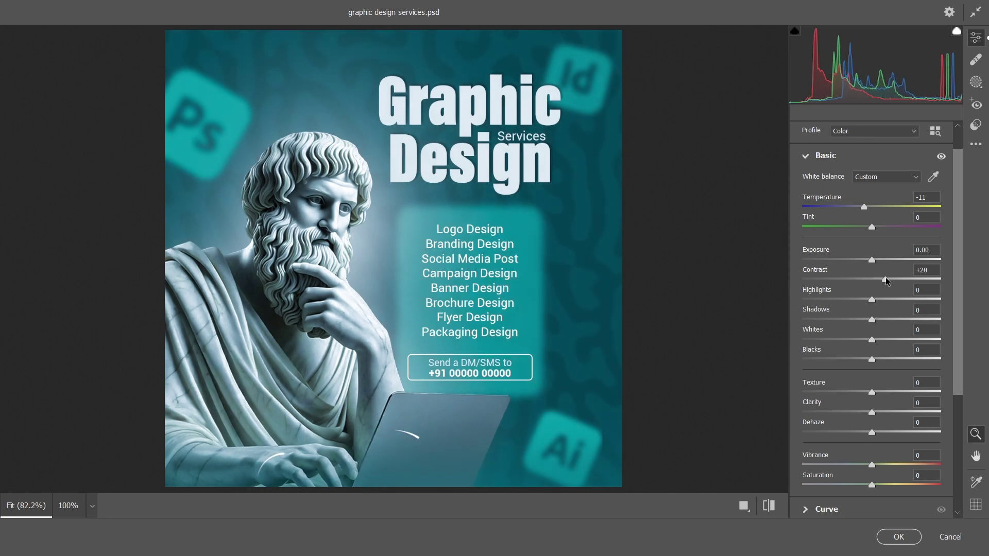
pyautogui.moveTo(871, 298); pyautogui.dragTo(874, 303)
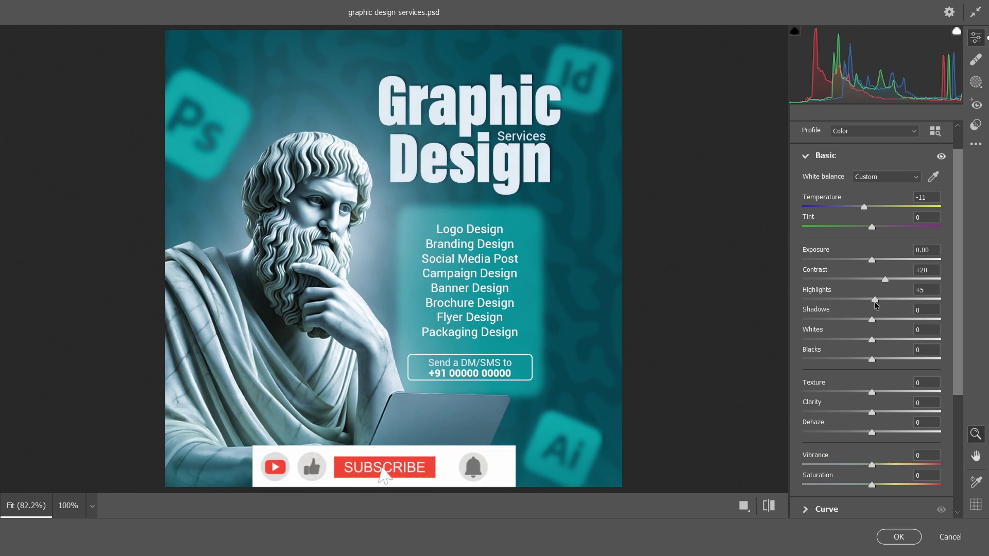
pyautogui.scroll(-3, 874, 305)
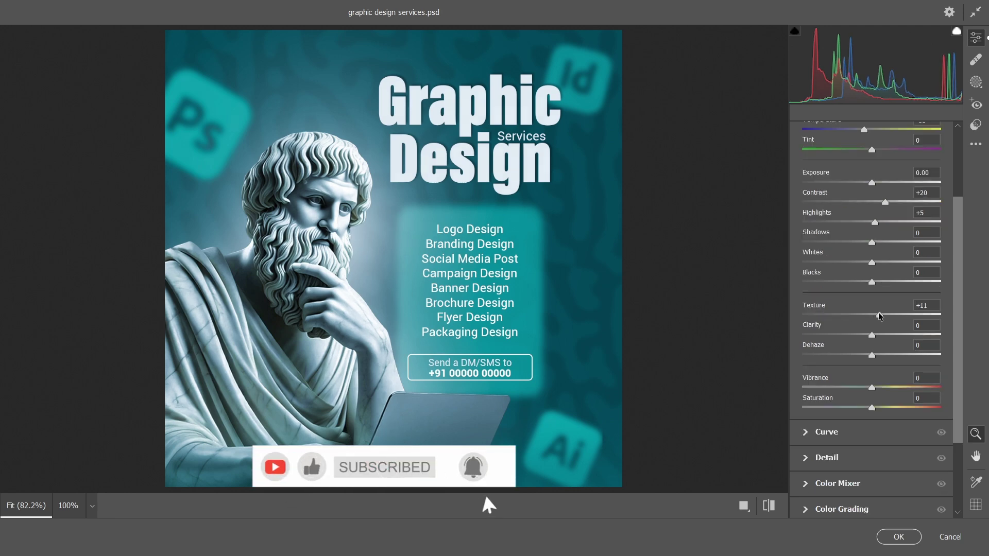
pyautogui.moveTo(871, 314)
pyautogui.mouseDown()
pyautogui.moveTo(888, 315)
pyautogui.moveTo(881, 338)
pyautogui.moveTo(877, 314)
pyautogui.mouseUp()
pyautogui.scroll(-3, 873, 341)
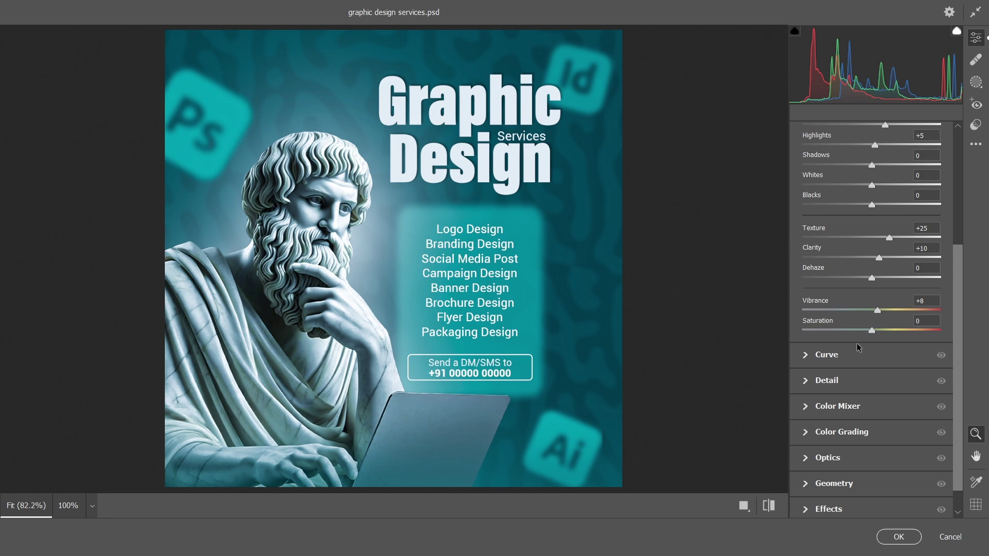
# - Set Detail Sharpening to 30 and apply the Camera Raw adjustments as a smart filter
pyautogui.click(807, 382)
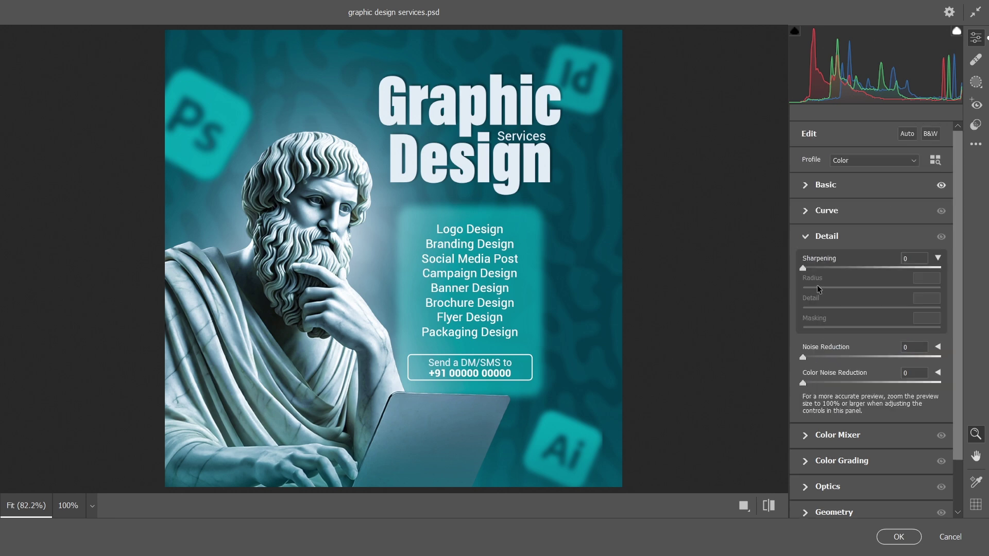
pyautogui.moveTo(803, 269); pyautogui.dragTo(851, 312)
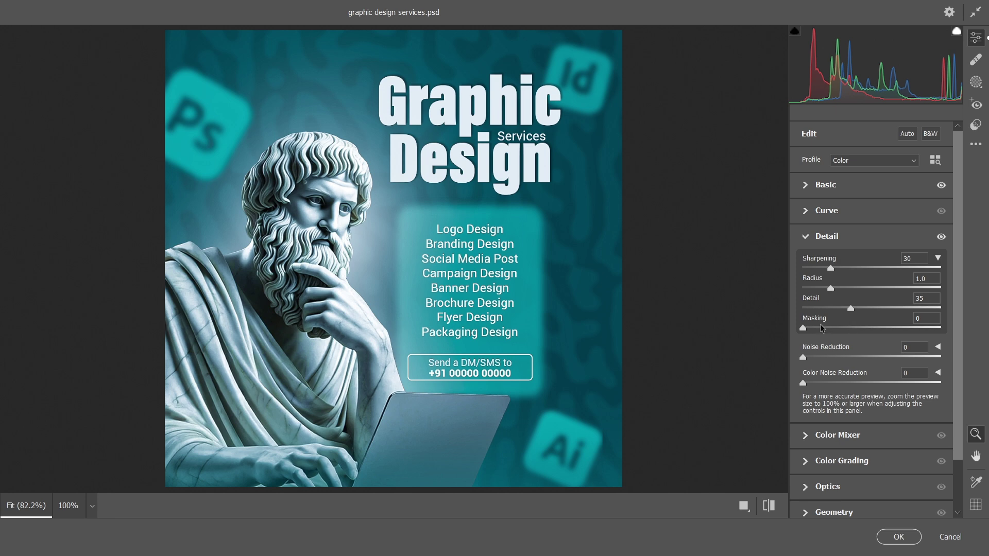
pyautogui.click(804, 237)
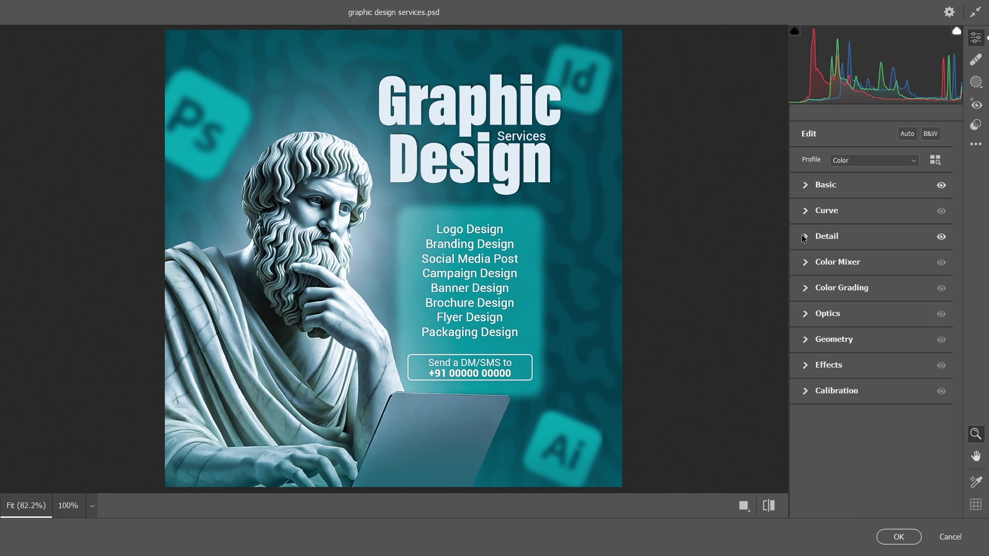
pyautogui.click(892, 535)
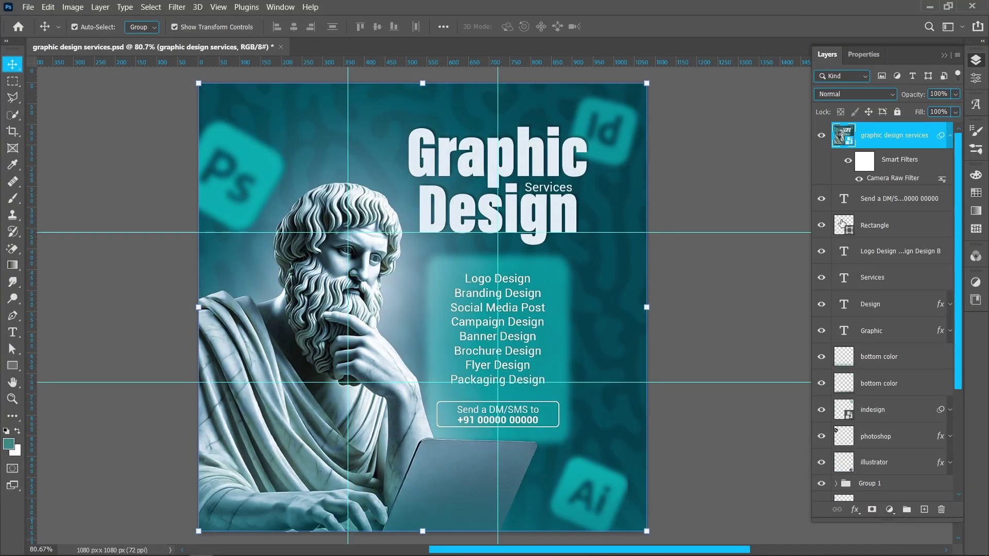
# - Drag the horizontal and vertical third-dividing guides back onto the rulers to delete them
pyautogui.click(951, 136)
pyautogui.click(755, 295)
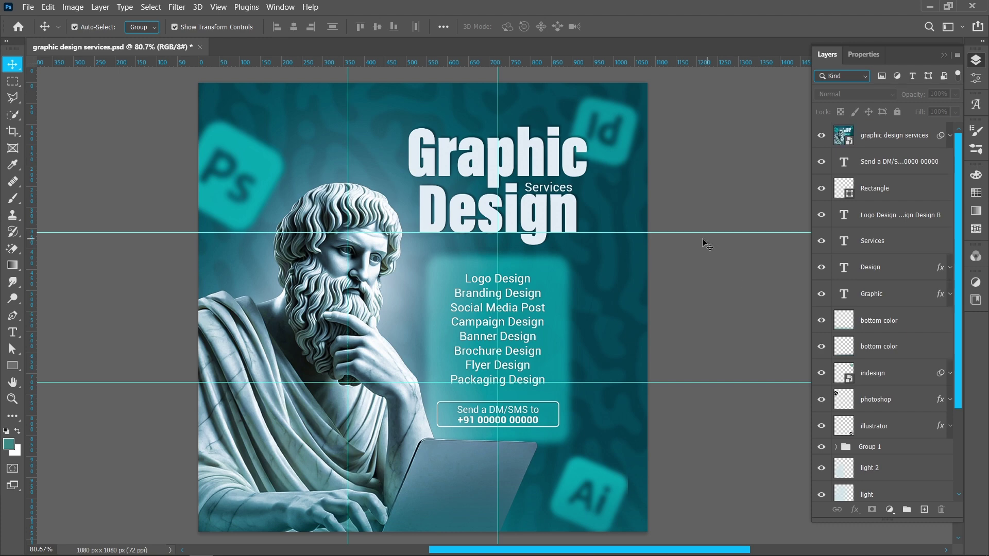
pyautogui.moveTo(689, 85); pyautogui.dragTo(689, 62)
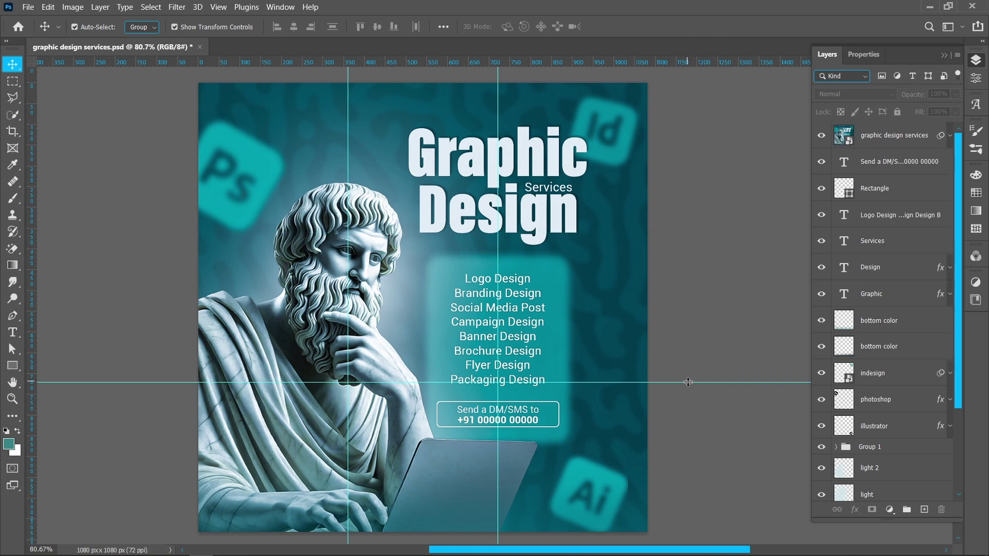
pyautogui.moveTo(701, 382); pyautogui.dragTo(700, 64)
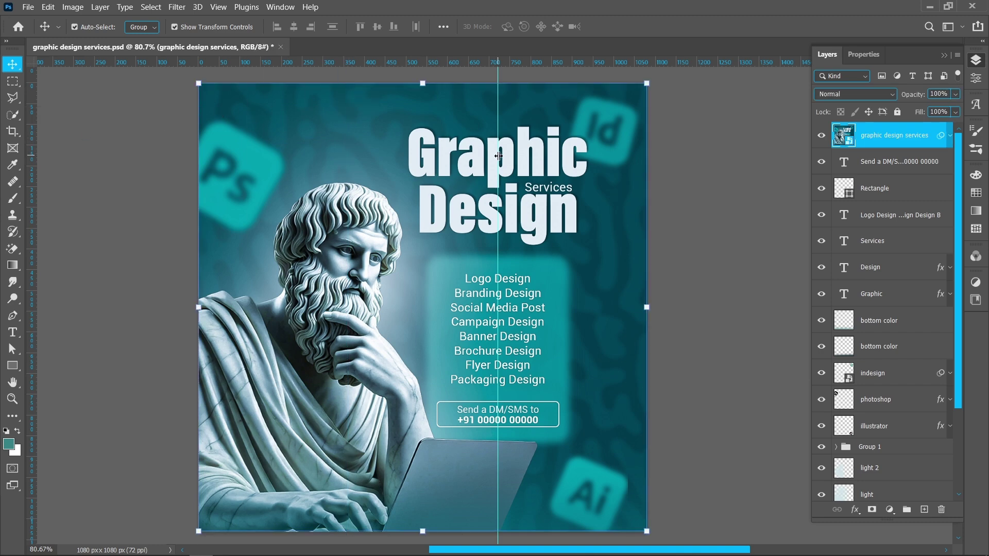
pyautogui.moveTo(497, 156); pyautogui.dragTo(11, 123)
pyautogui.click(160, 235)
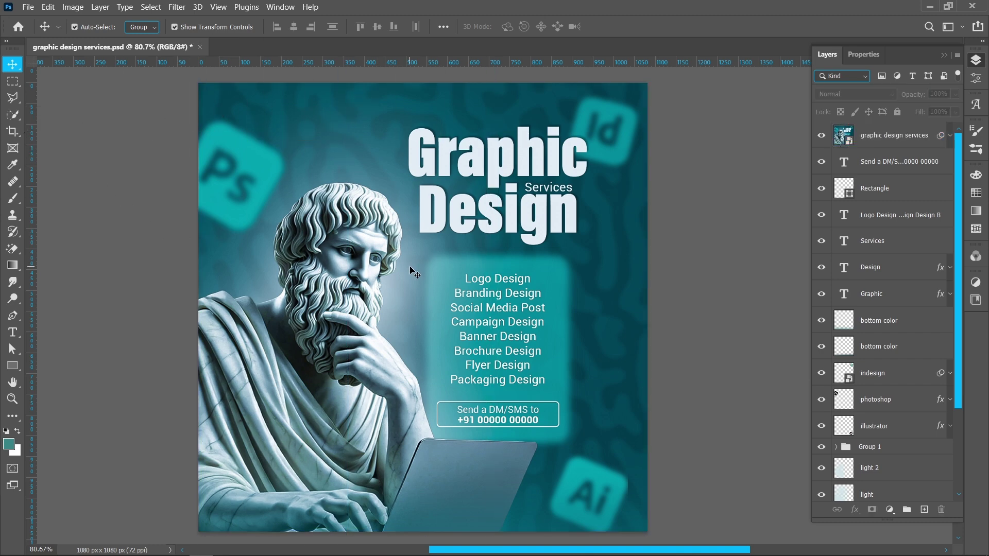